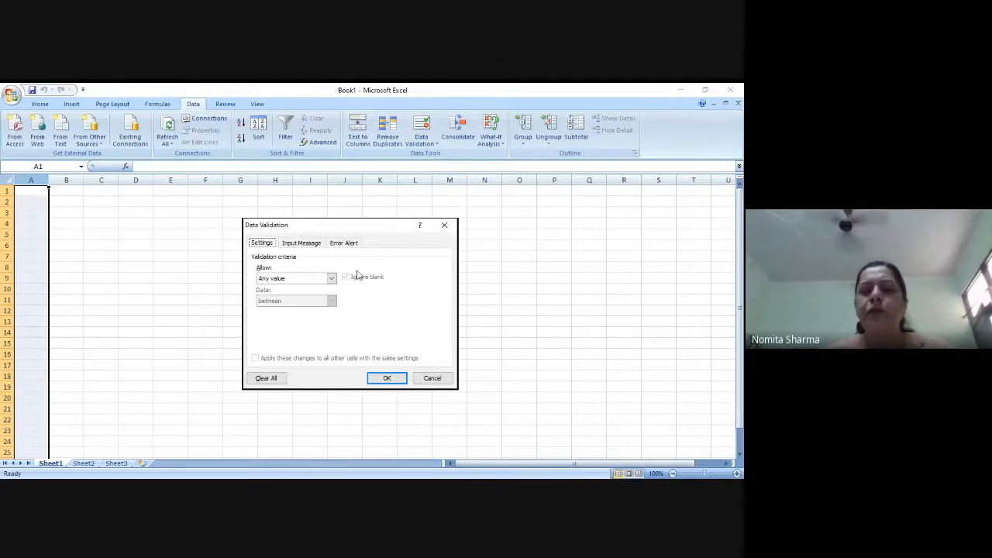
- Restrict column A with data validation to whole numbers equal to 10
click(332, 279)
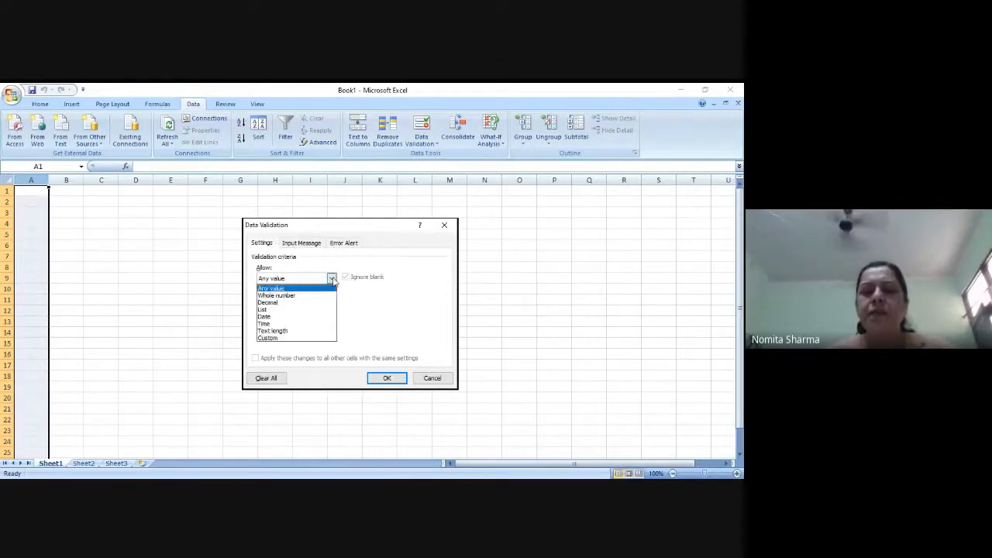
click(302, 295)
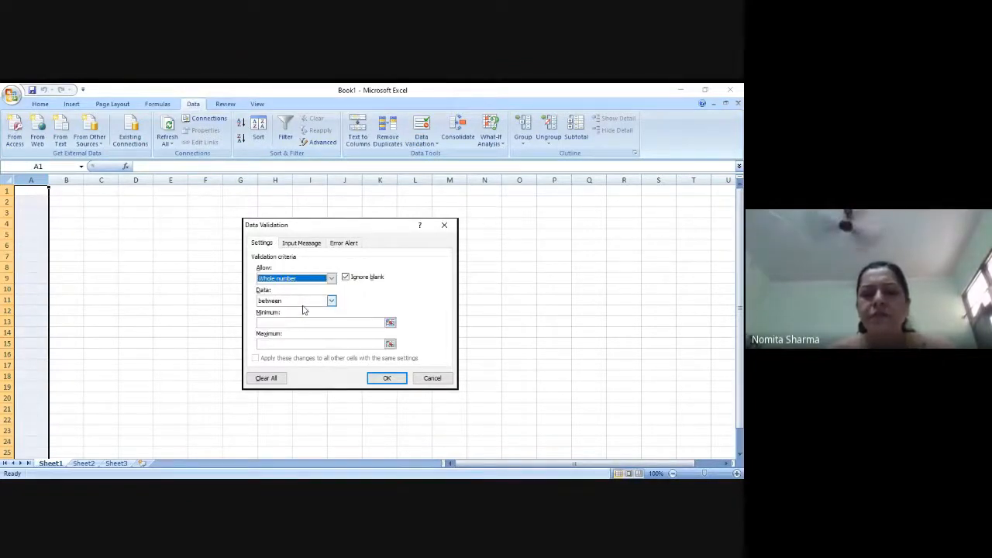
click(332, 301)
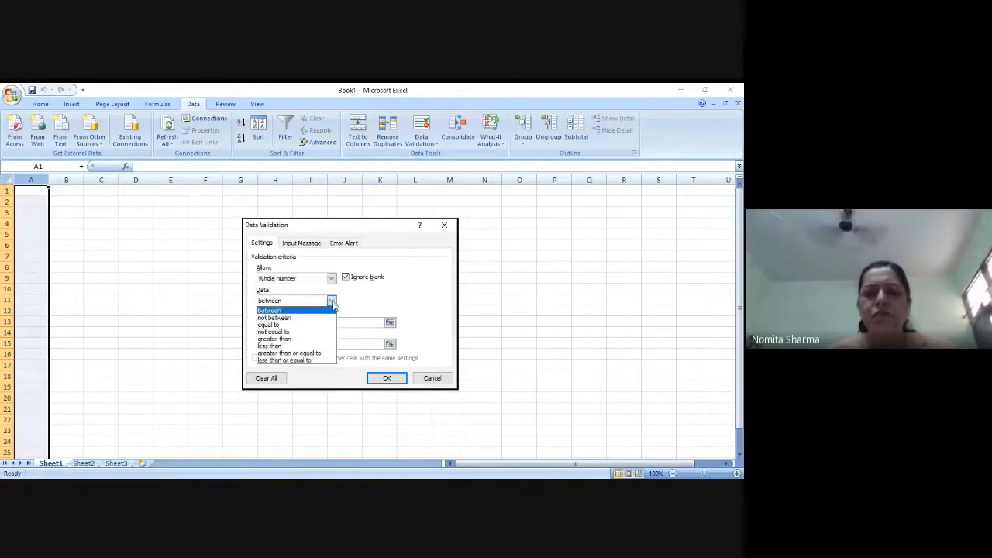
click(289, 325)
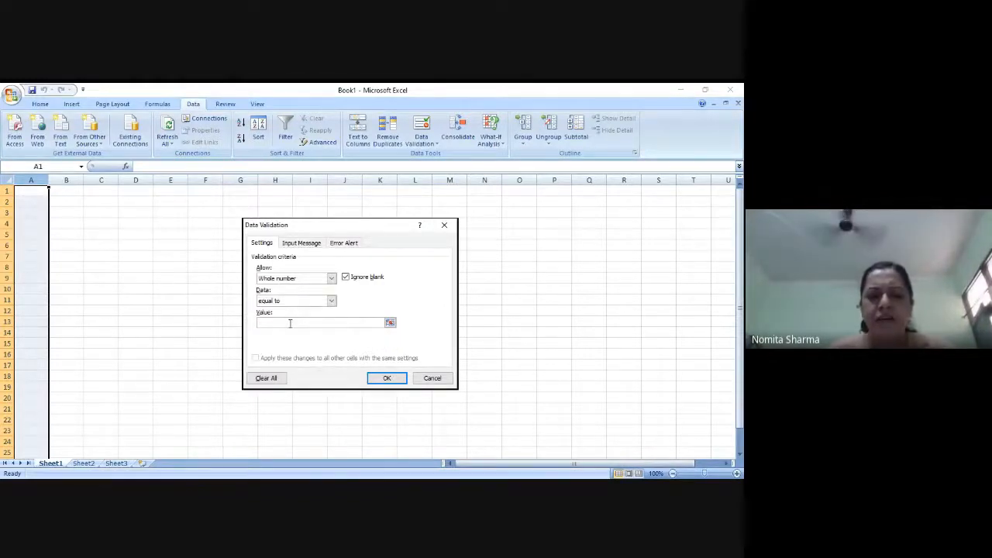
click(290, 323)
text(10)
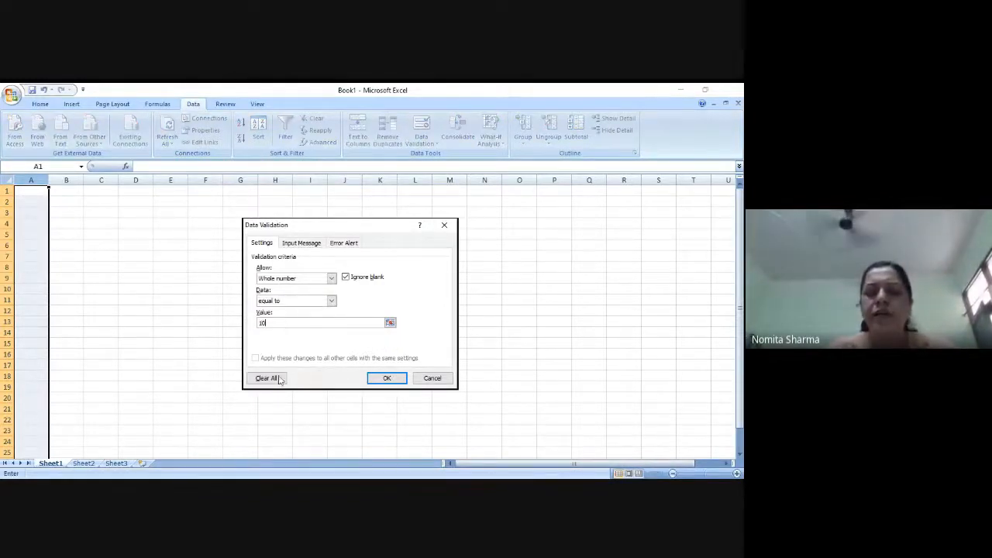
click(386, 379)
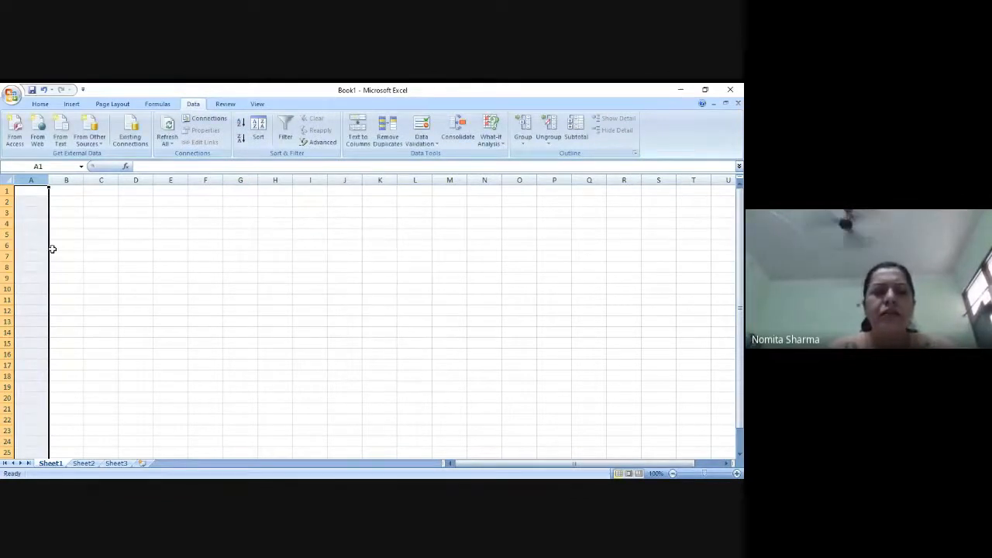
- Enter 10 in each of the cells A1, A2 and A3
click(22, 190)
text(10)
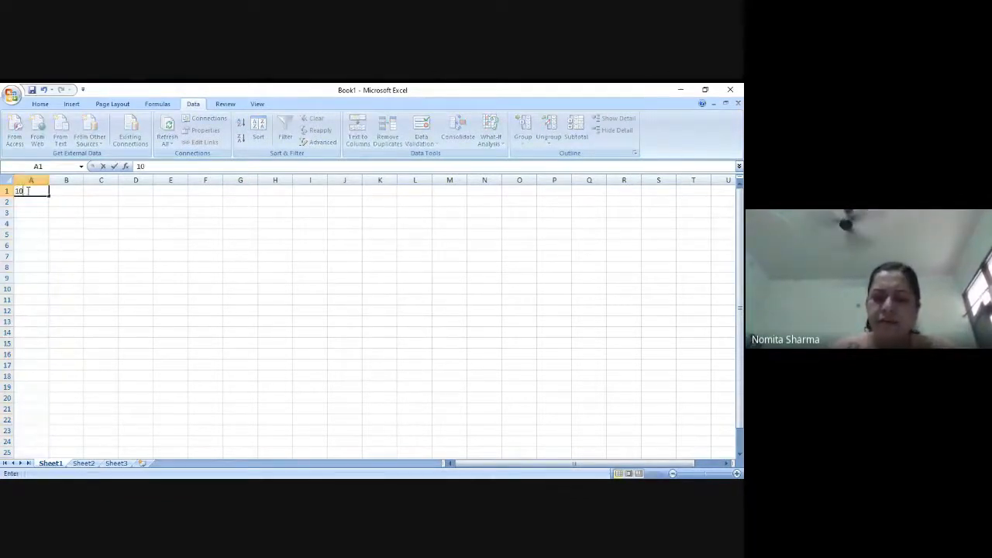
key(Return)
text(10)
key(Return)
text(10)
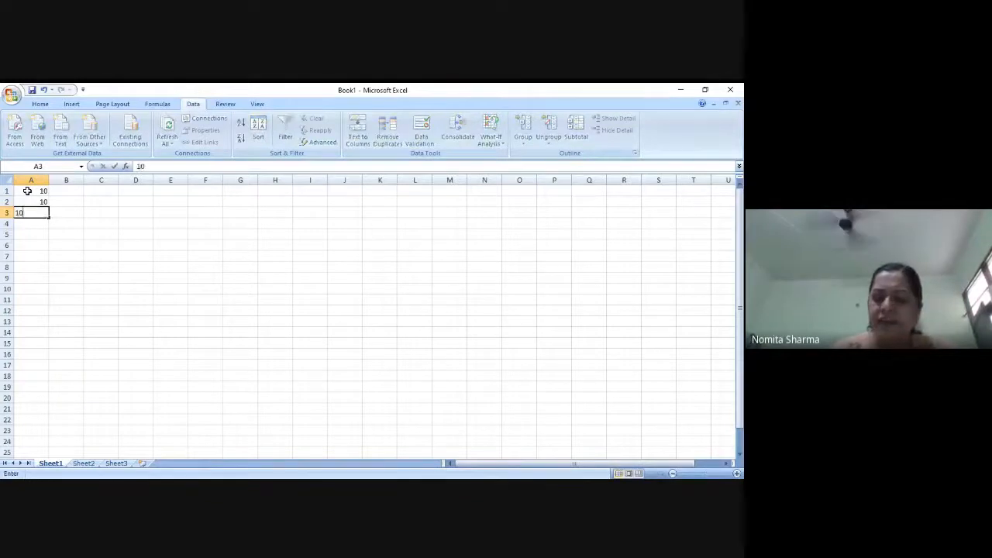
key(Return)
- Try entering 9 in cell A4, replace it with 10, and enter 10 in cell A5 as well
text(9)
key(Return)
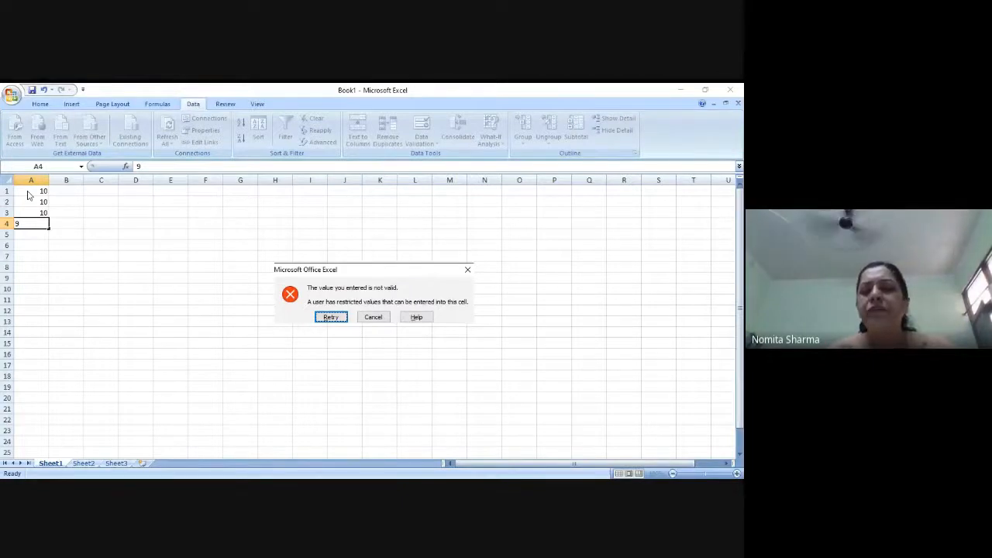
click(331, 317)
text(10)
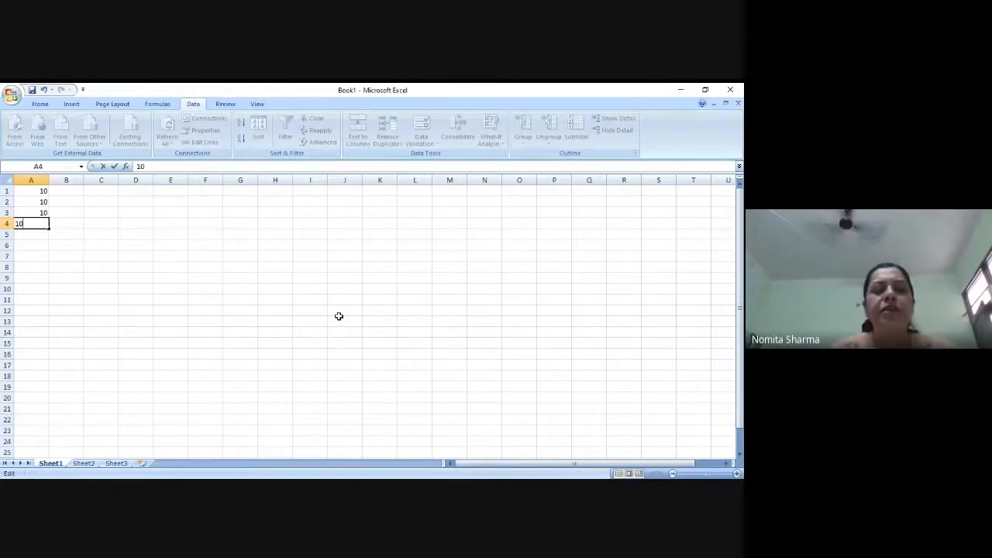
key(Return)
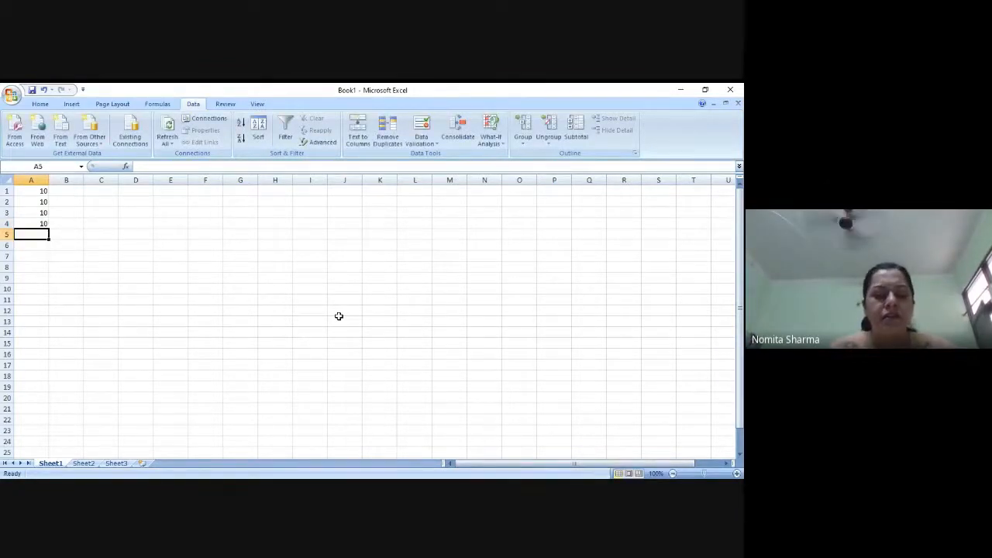
text(10)
key(Return)
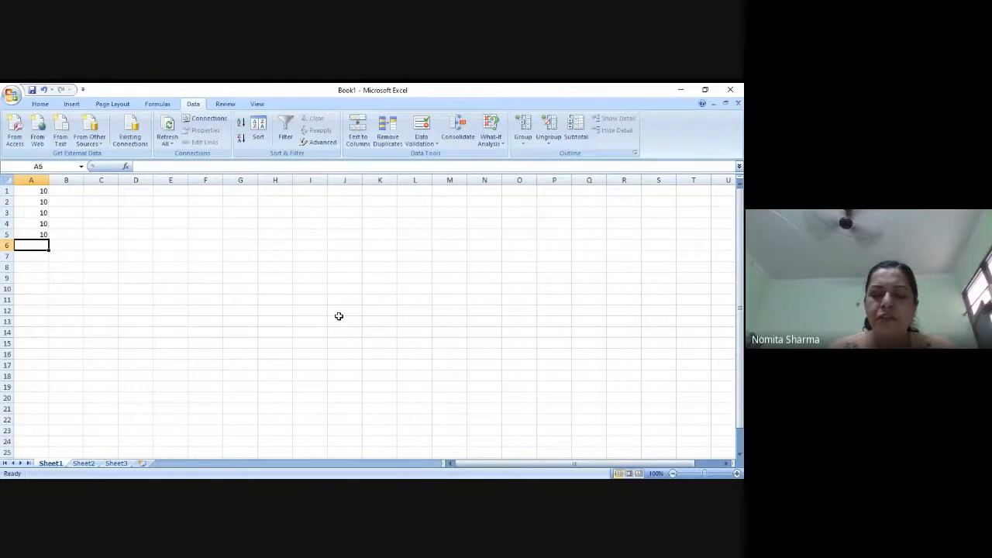
- Apply data validation to column B that allows only a text length equal to 5
click(73, 180)
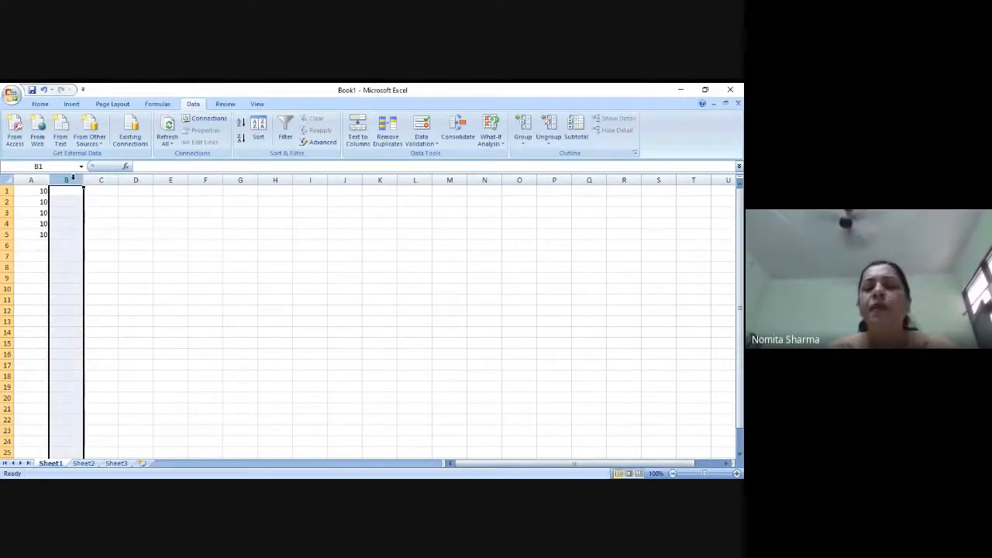
click(421, 139)
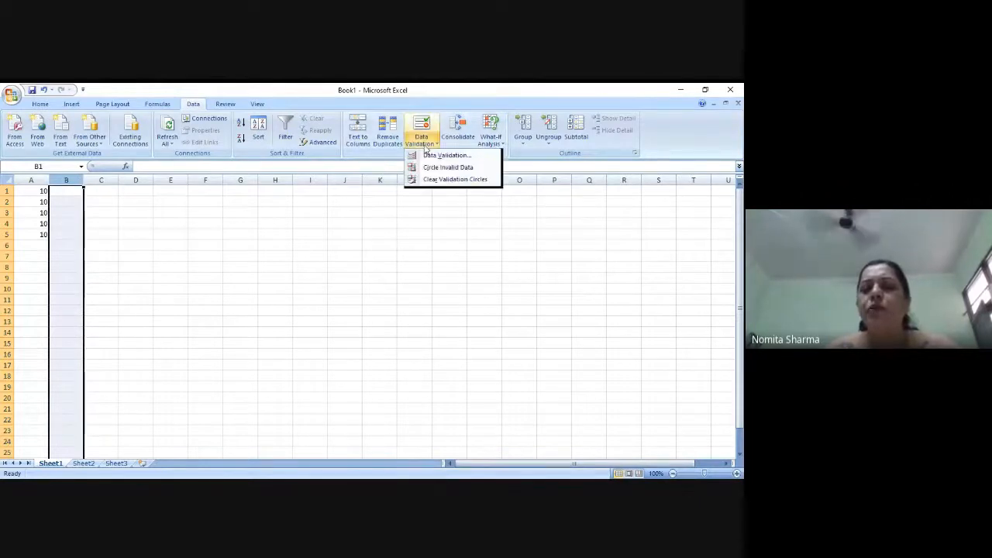
click(431, 156)
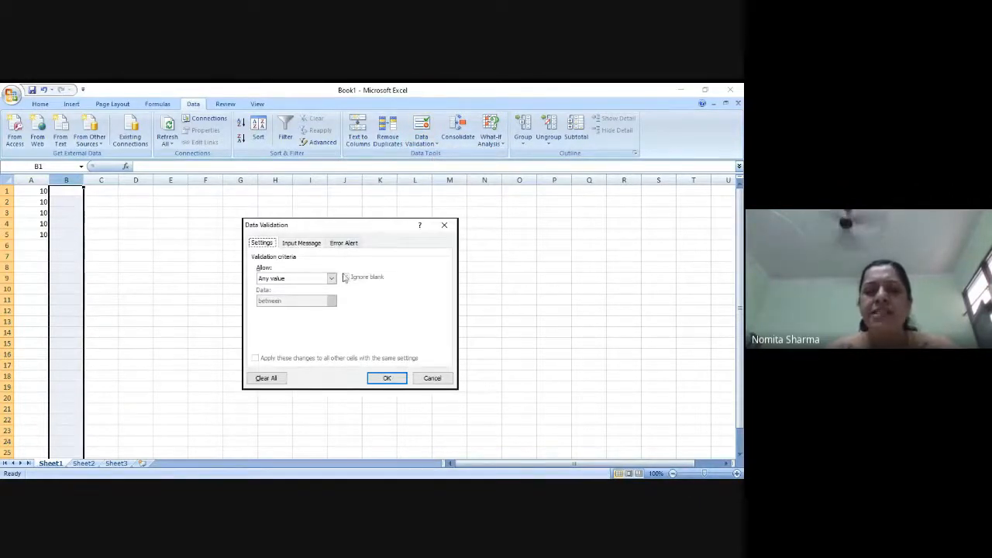
click(334, 279)
click(281, 332)
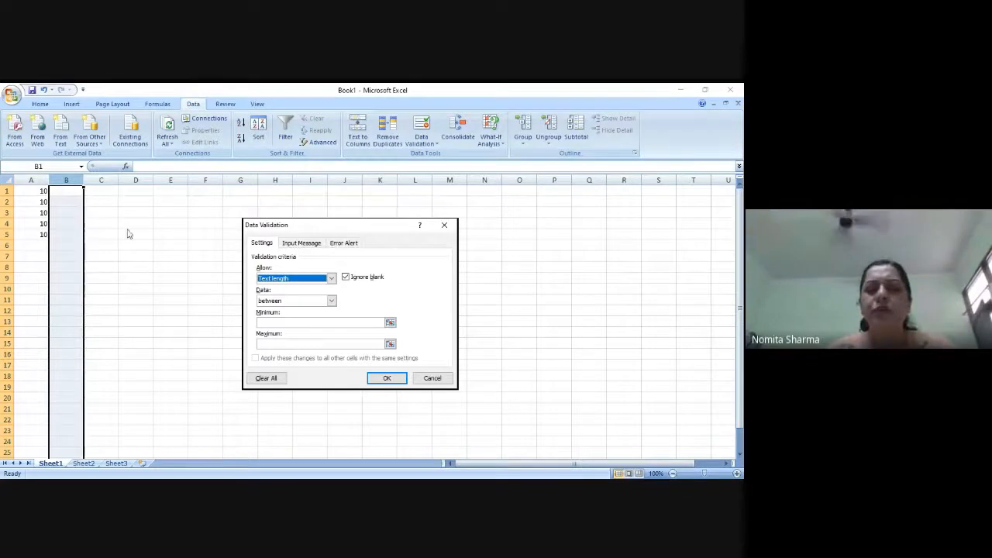
click(331, 302)
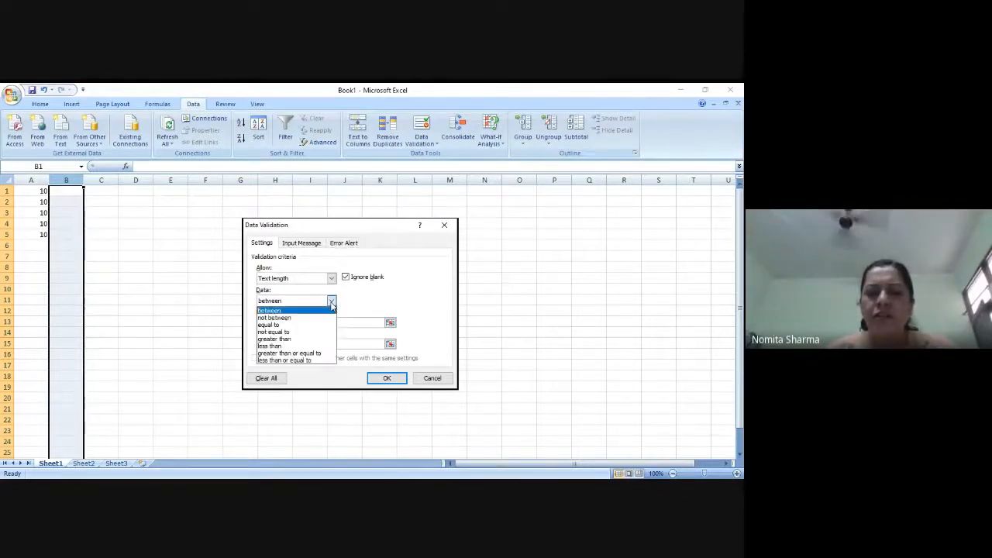
click(283, 326)
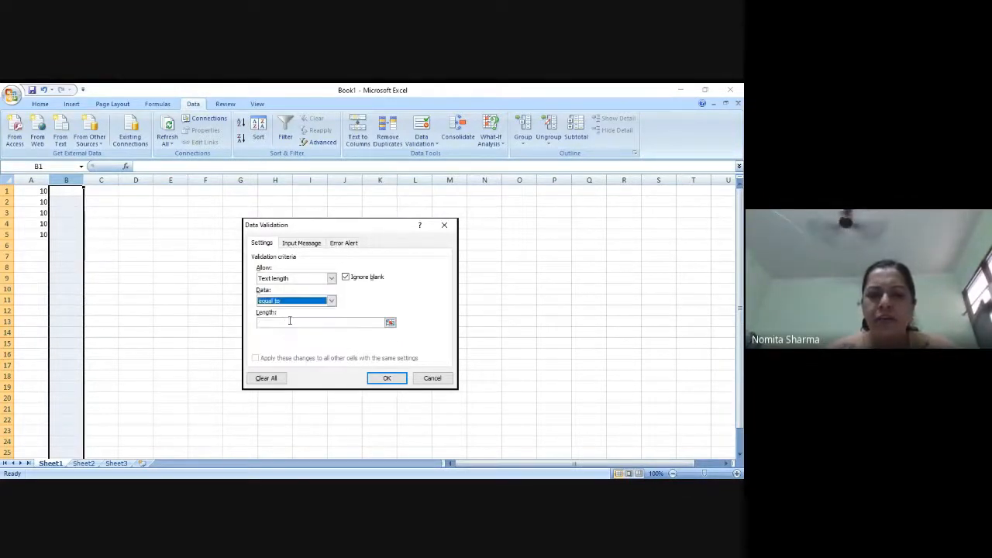
click(290, 321)
text(5)
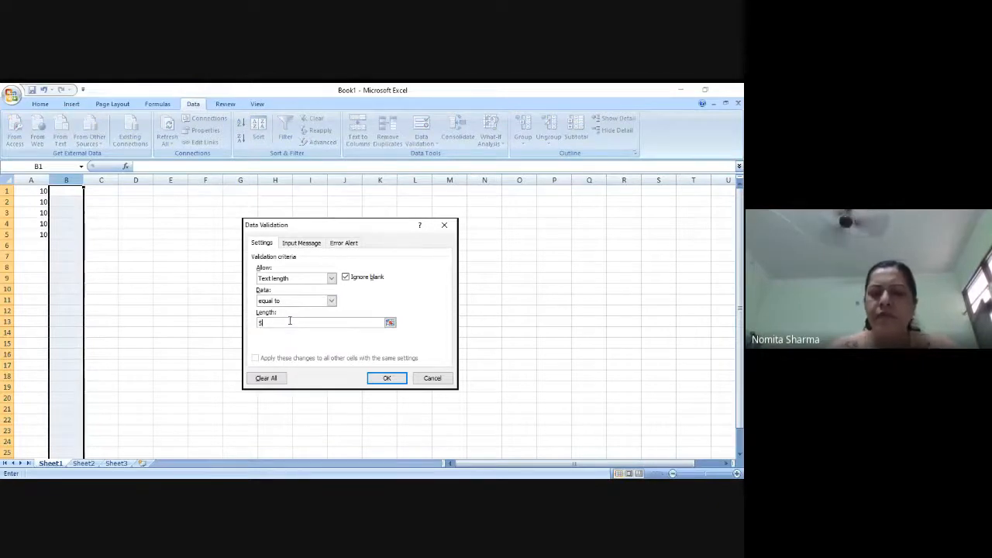
click(387, 378)
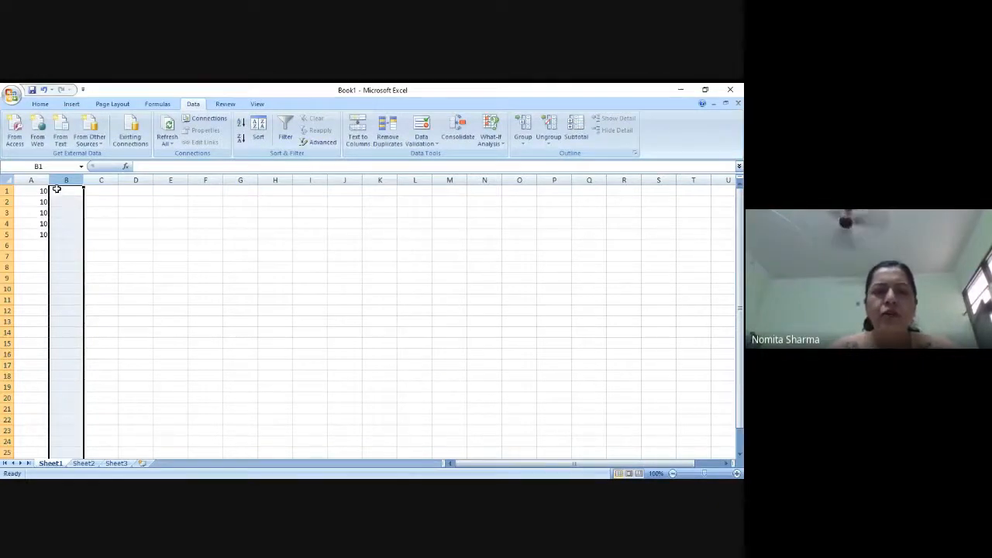
- Enter the text "datae" in cell B1
click(58, 190)
text(d)
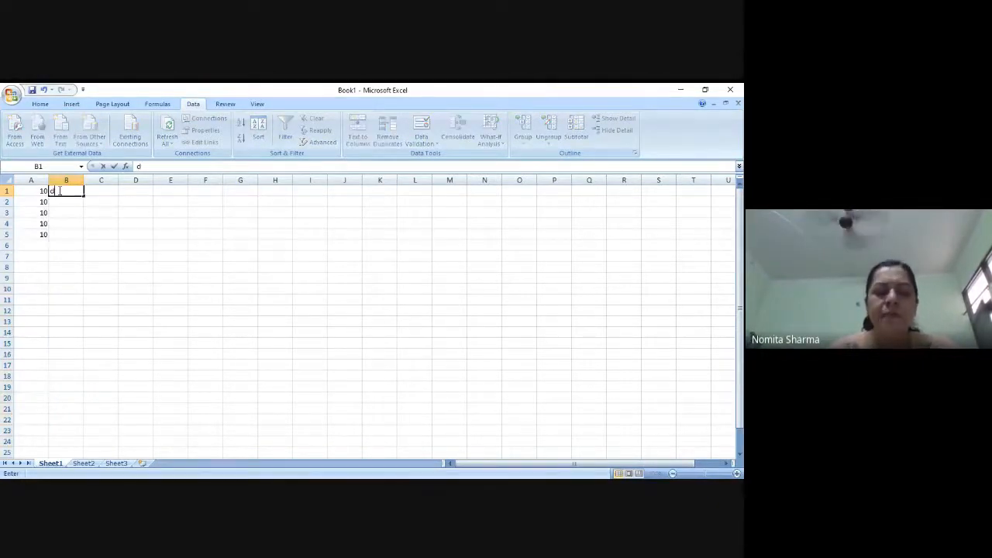
text(atae)
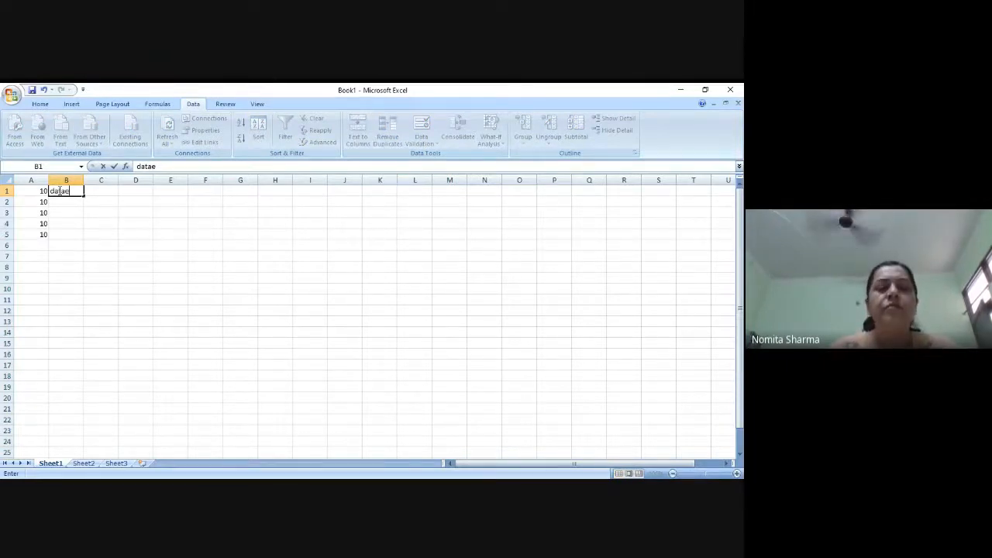
key(Return)
- Try entering "hggfffddd" in cell B2 and replace it with "flows"
text(h)
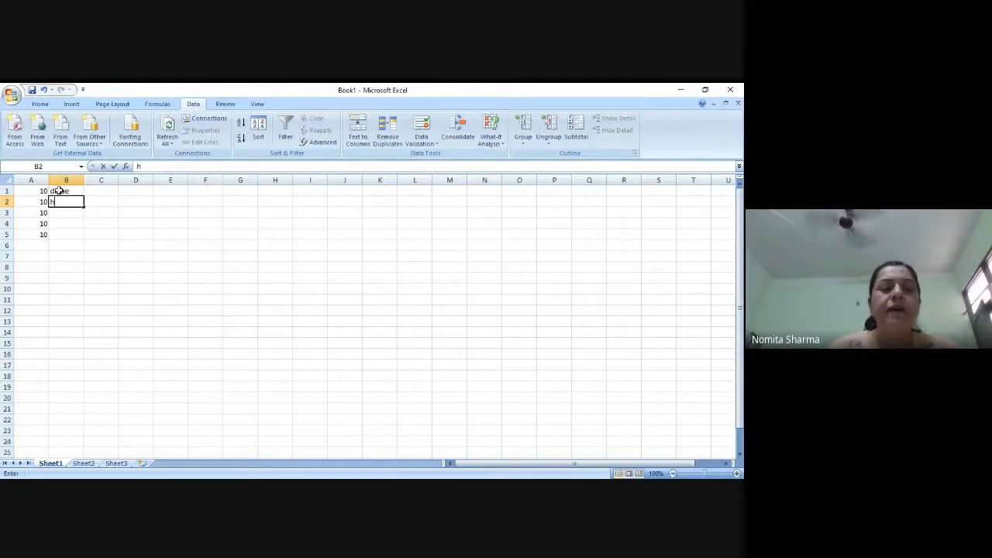
text(ggfffddd)
key(Return)
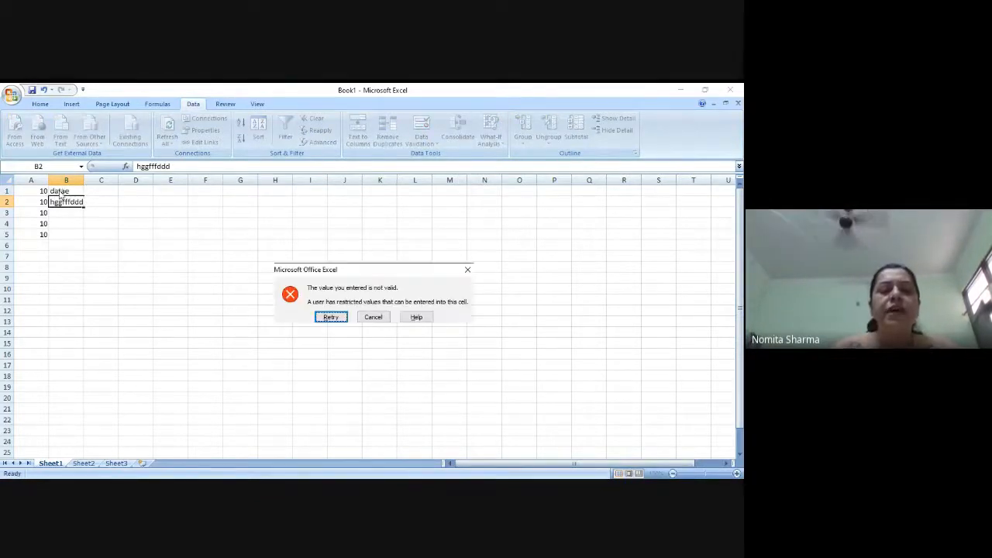
click(321, 316)
text(flows)
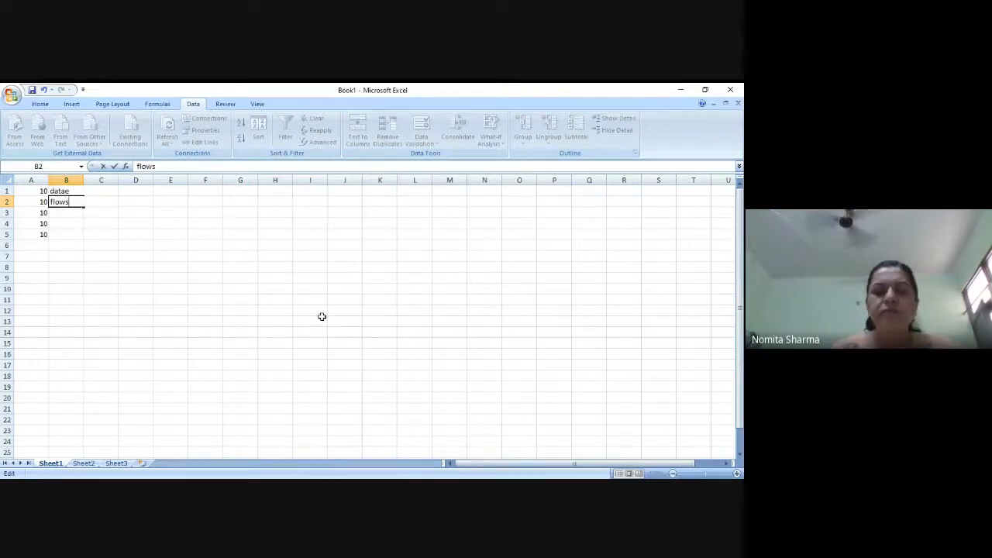
key(Return)
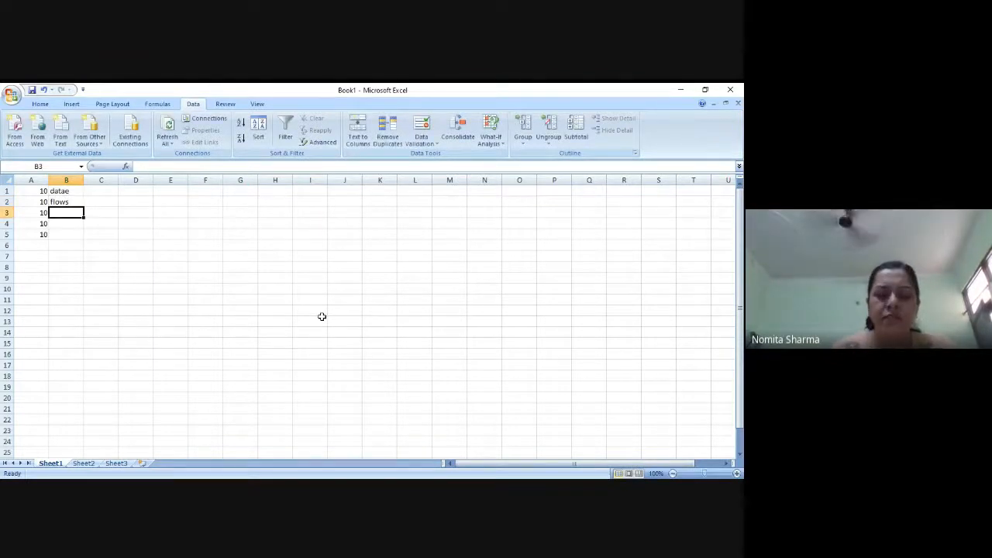
- Try entering "rivers" in cell B3 and replace it with "flows"
text(rivers)
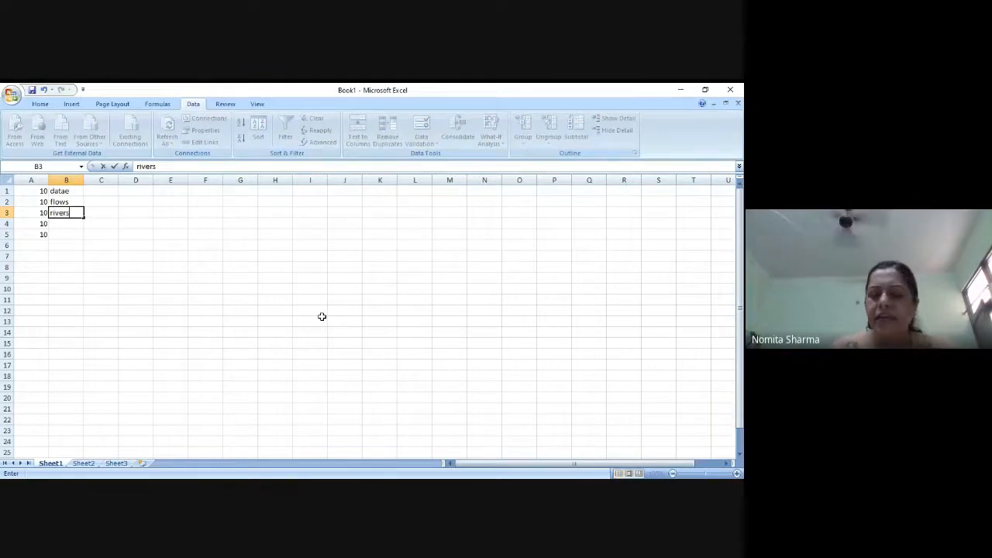
key(Return)
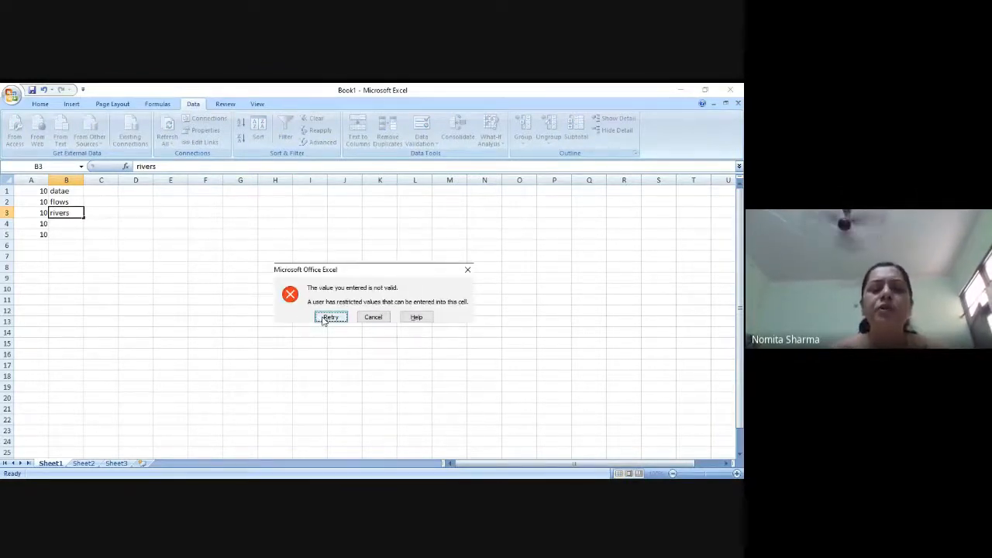
click(326, 317)
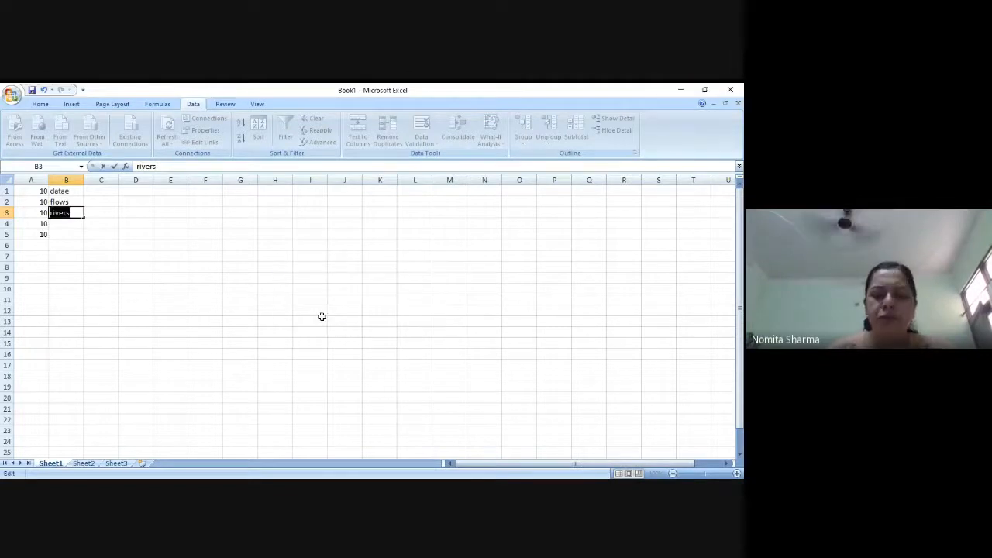
text(flows)
key(Return)
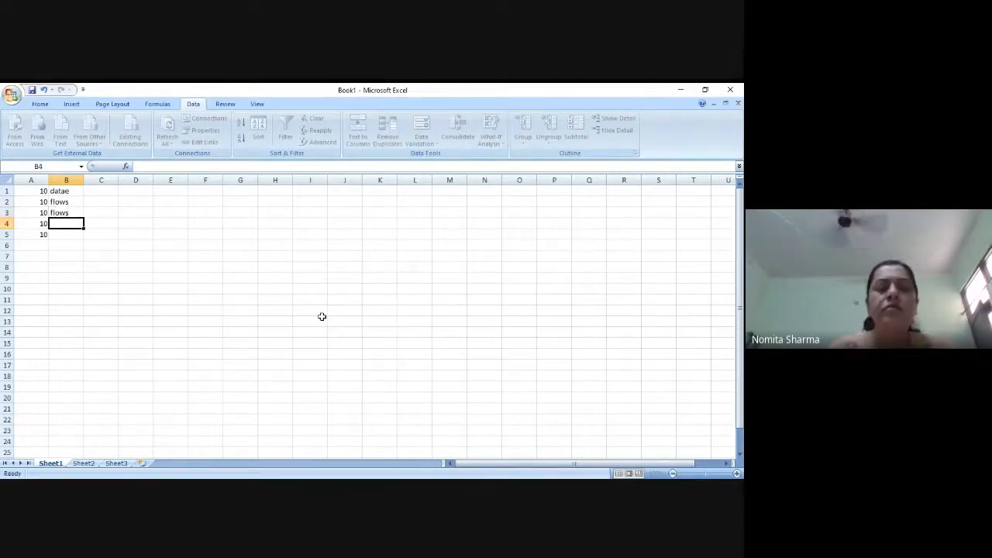
- Start a data validation rule for column C that allows decimal values
click(104, 175)
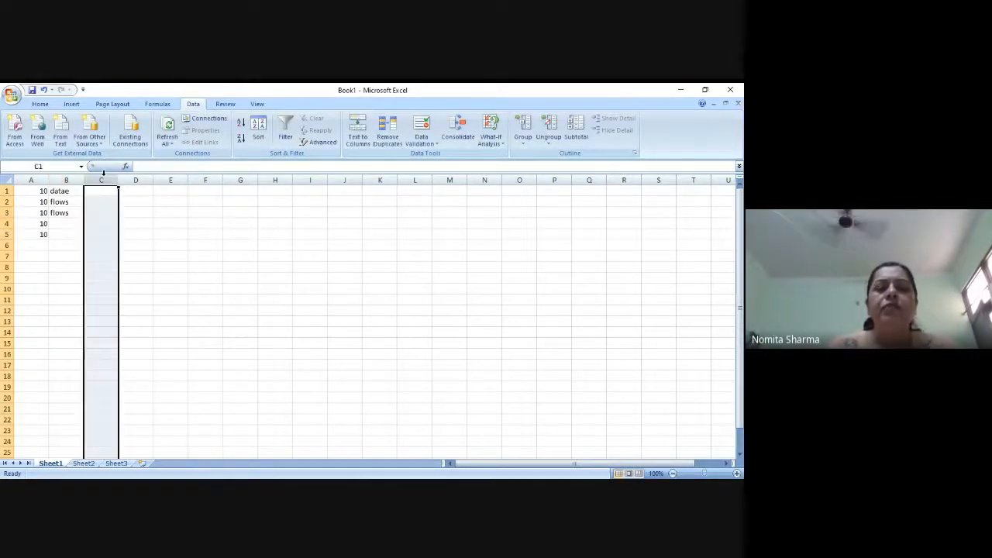
click(423, 143)
click(435, 156)
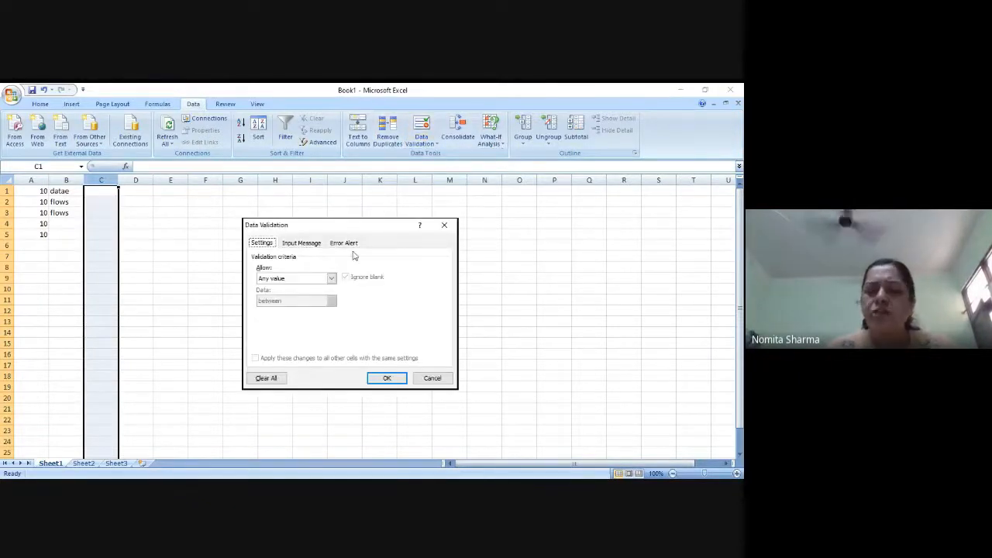
click(331, 278)
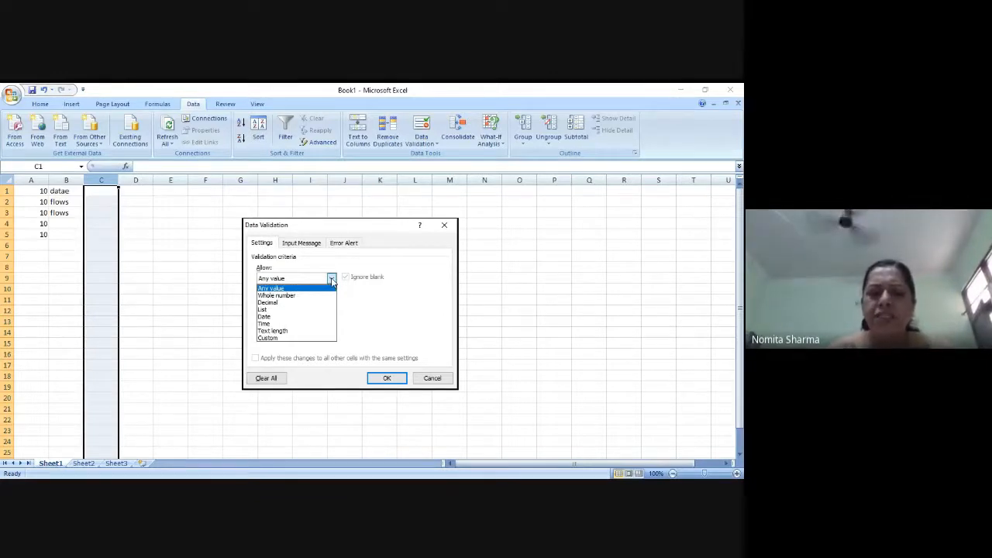
click(286, 305)
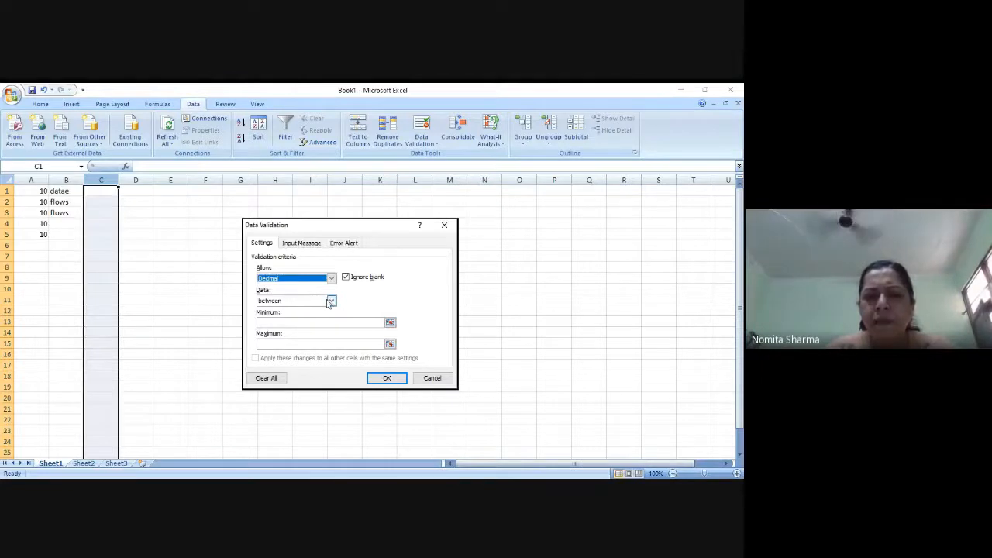
- Limit column C's decimal validation to values between 10.5 and 11.5 and apply the rule
click(334, 322)
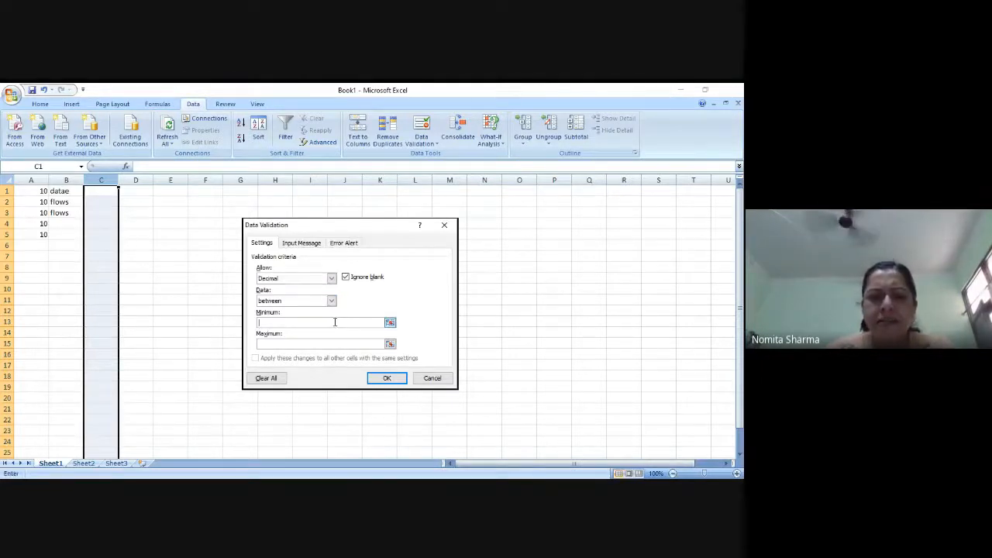
text(105)
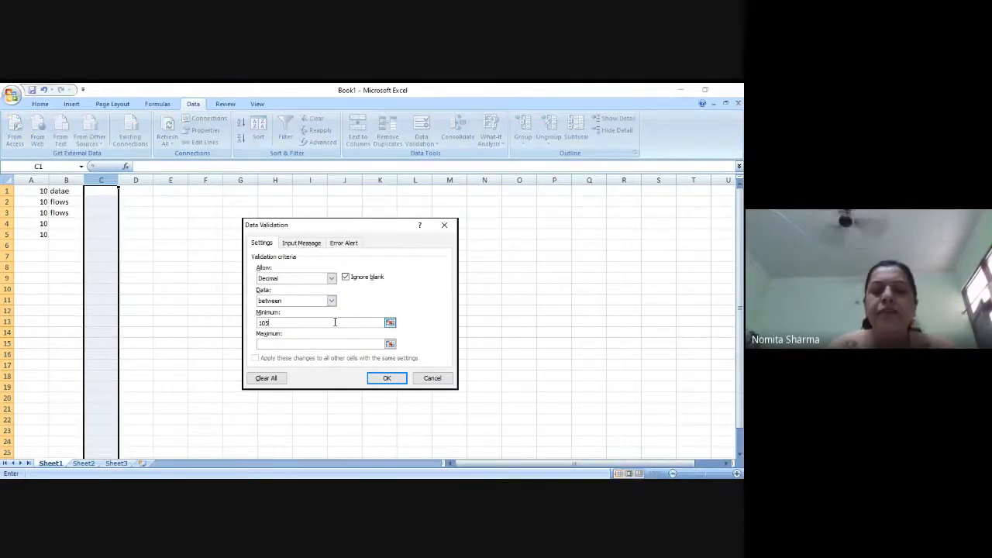
click(337, 342)
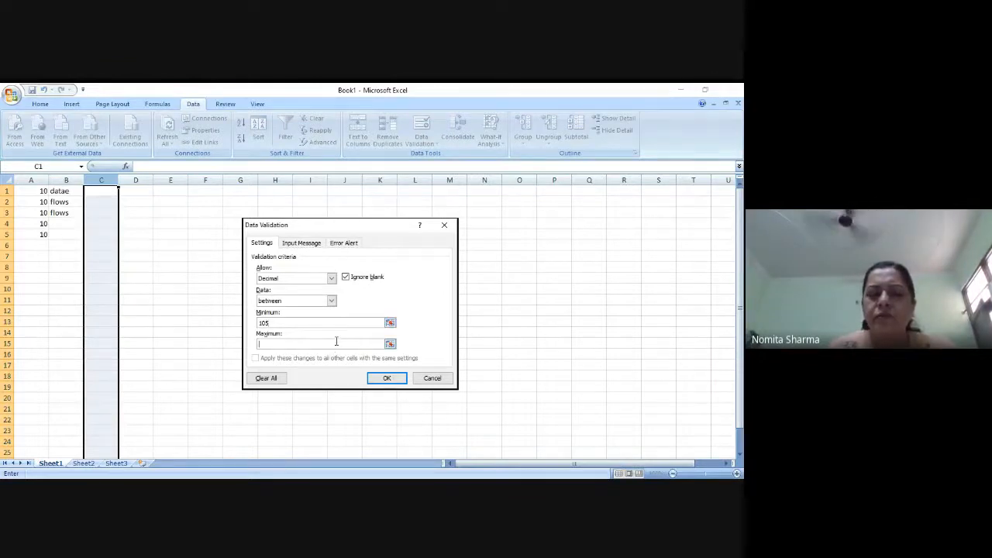
click(346, 323)
key(BackSpace)
text(.)
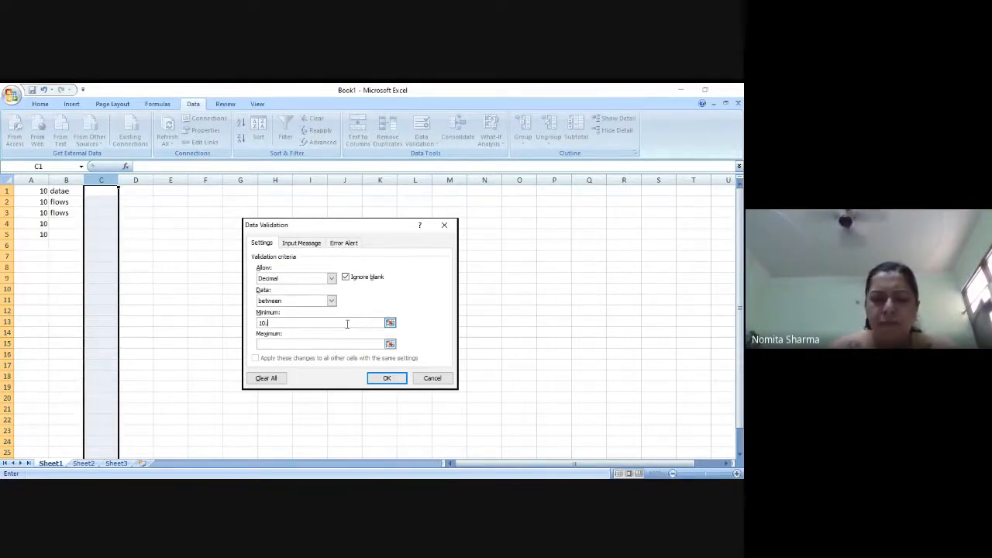
text(5)
click(351, 342)
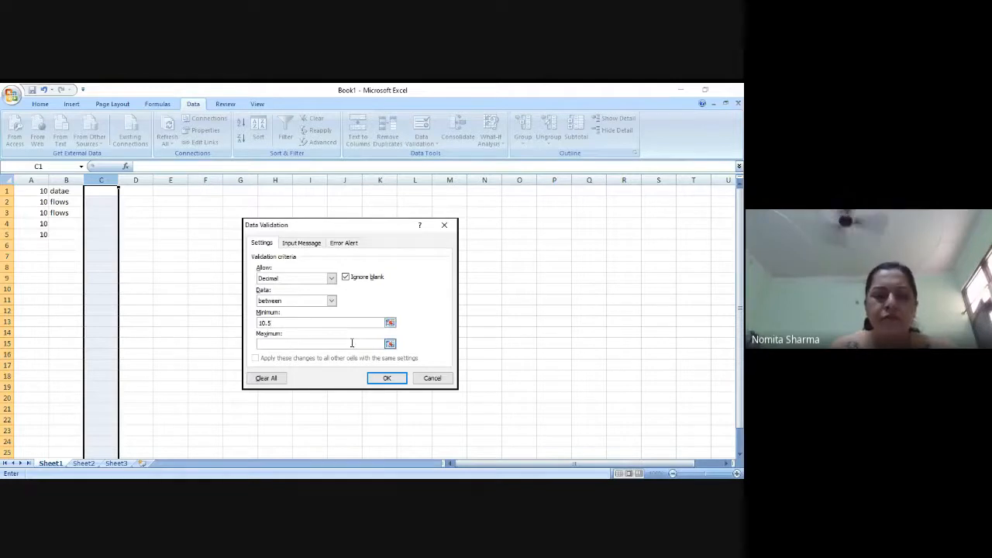
text(11.5)
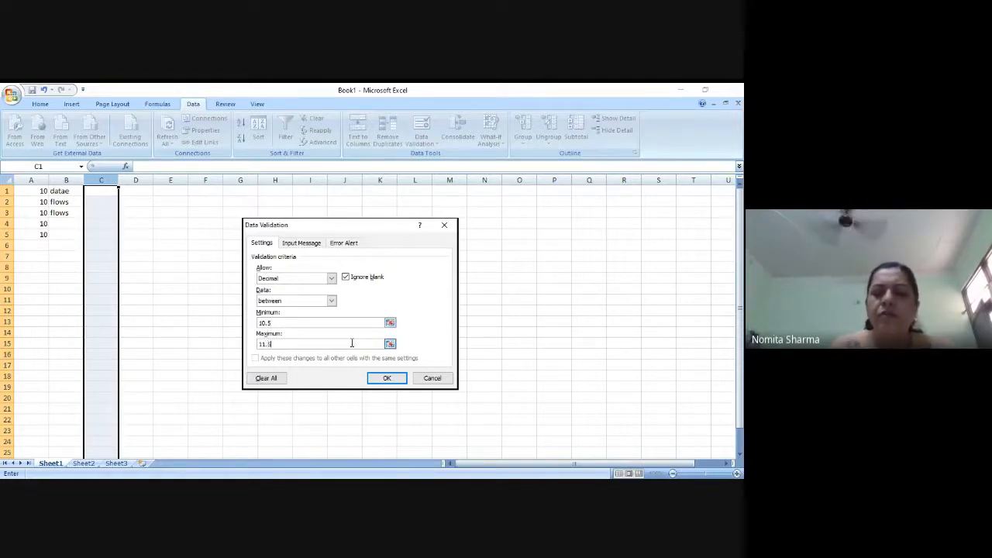
click(394, 381)
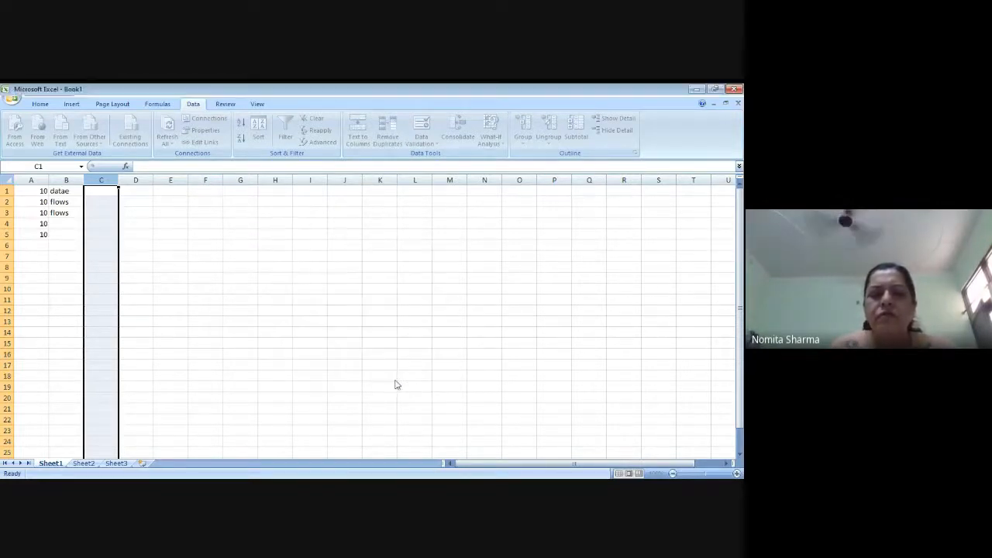
- Enter 10.6 in cell C1 and 10.7 in cell C2
click(104, 190)
text(10/)
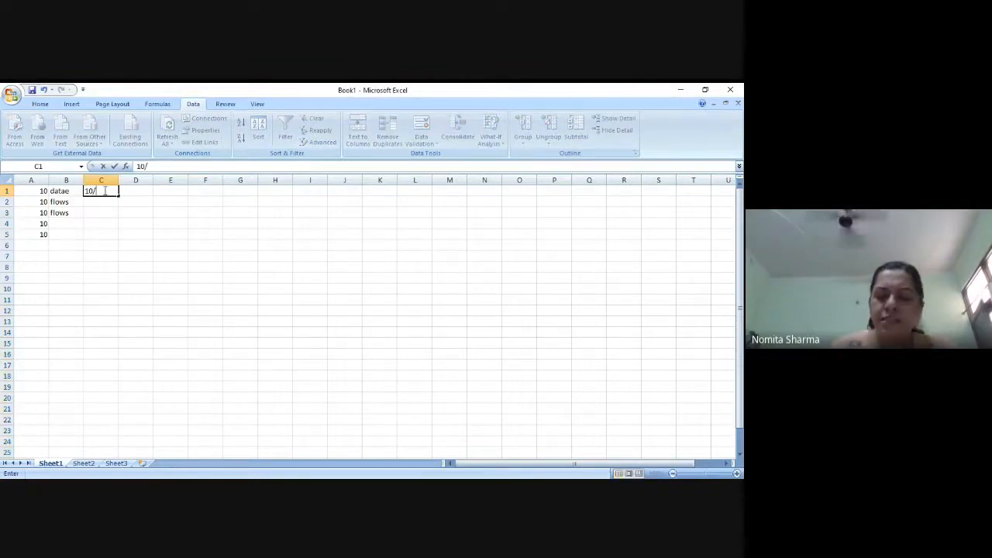
key(BackSpace)
text(.)
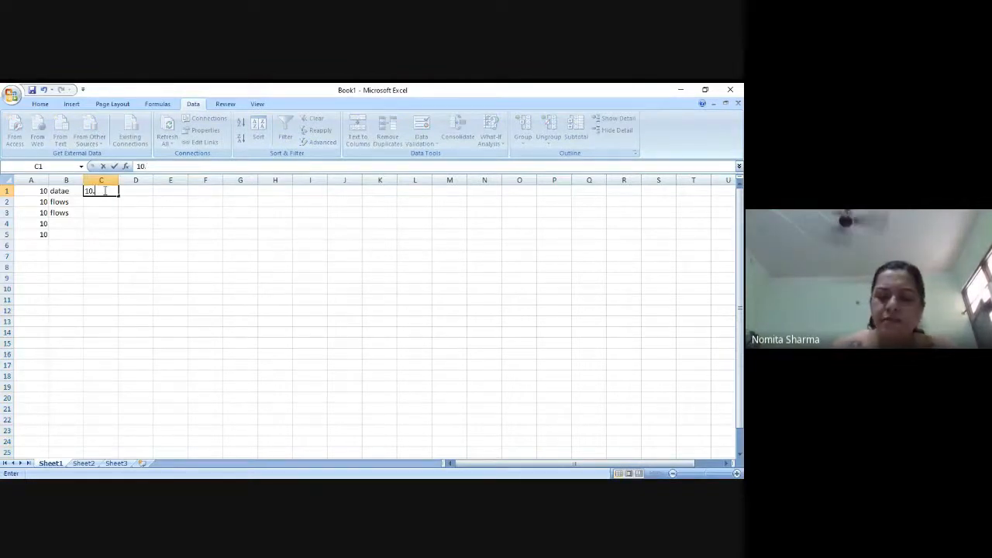
text(6)
key(Return)
text(10)
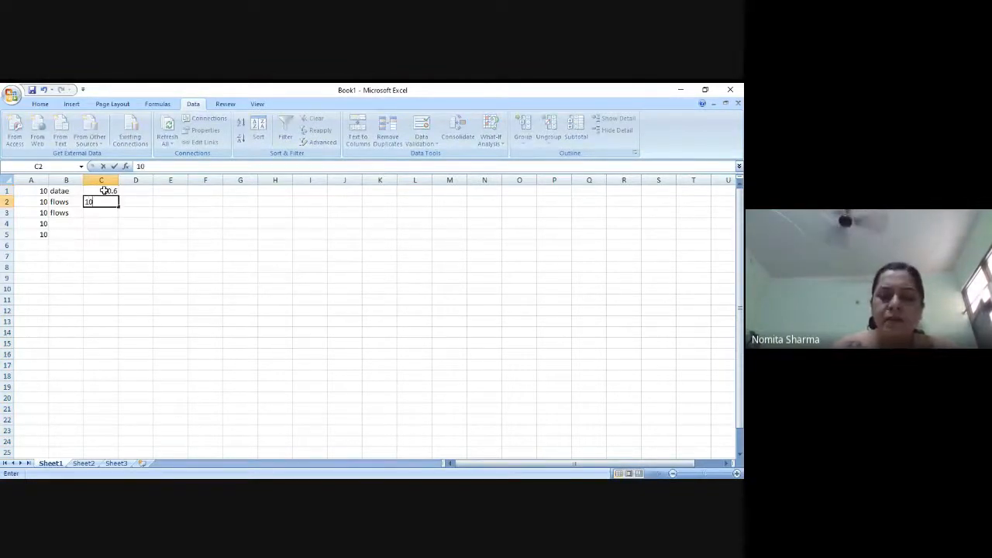
text(.7)
key(Return)
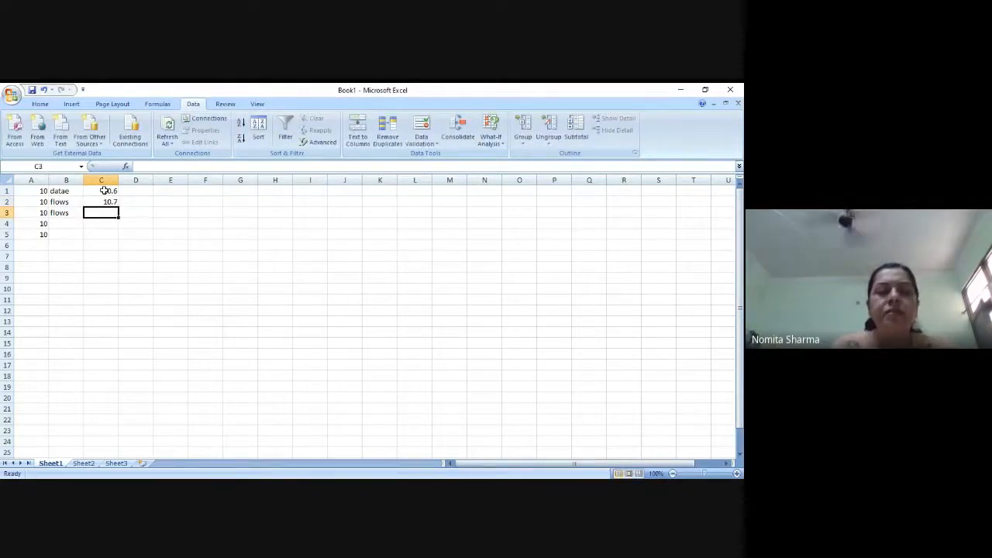
- Try entering 12.7 in cell C3 and replace it with 10.8
text(12.7)
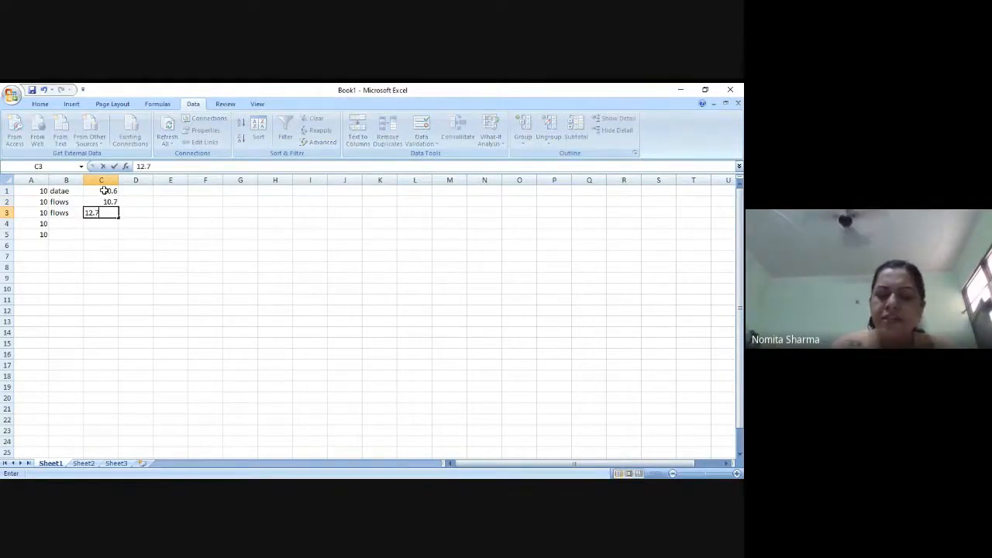
key(Return)
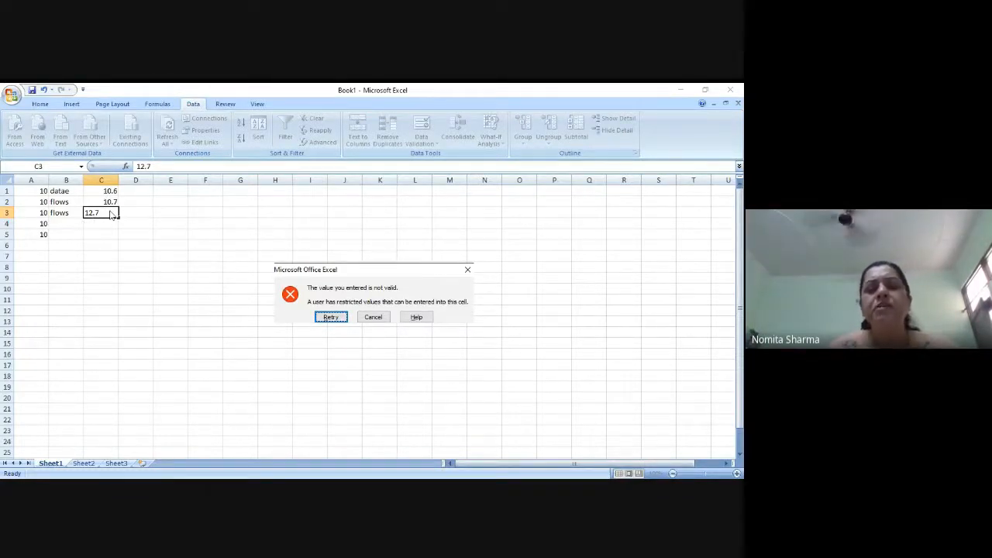
click(332, 317)
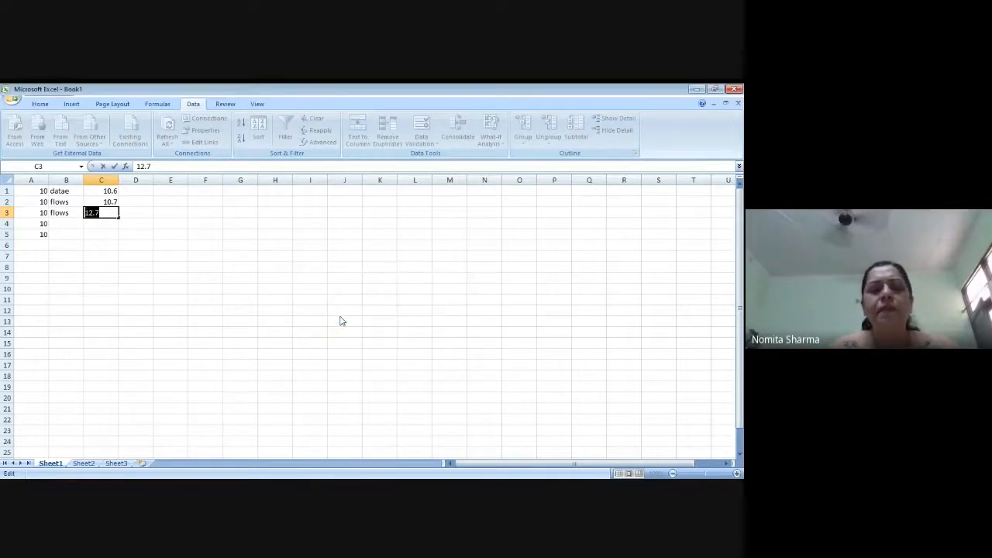
text(10.8)
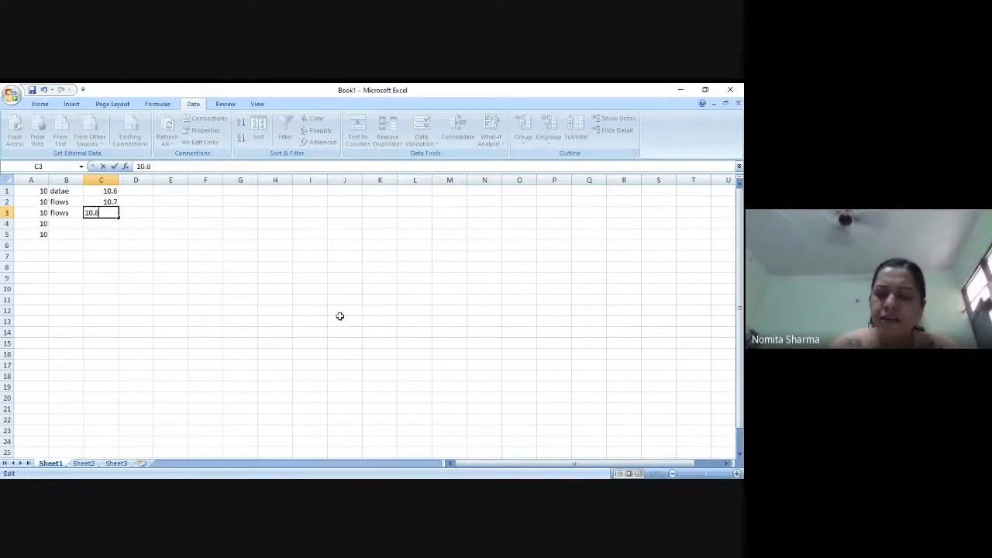
key(Return)
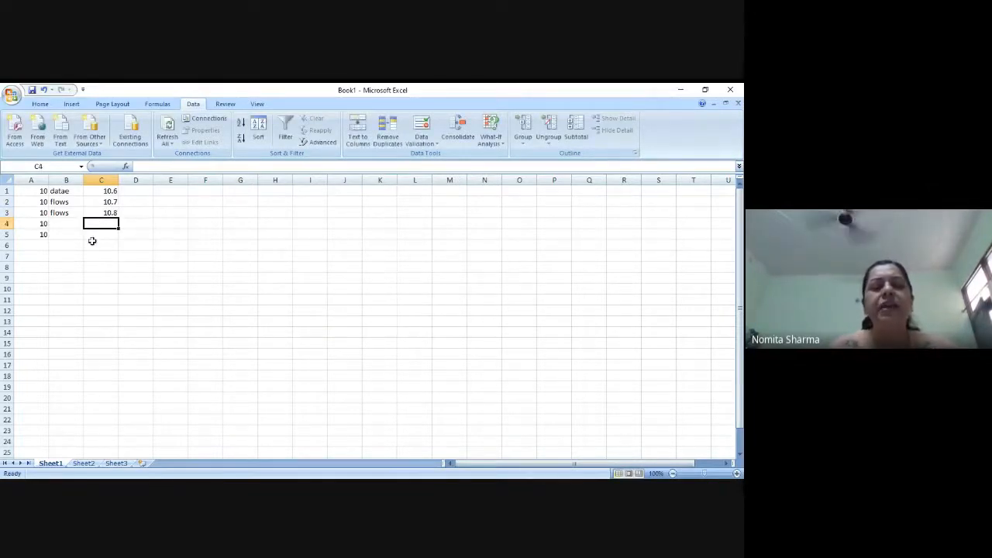
- Apply list data validation to column D with "yes,no" as the source
click(144, 180)
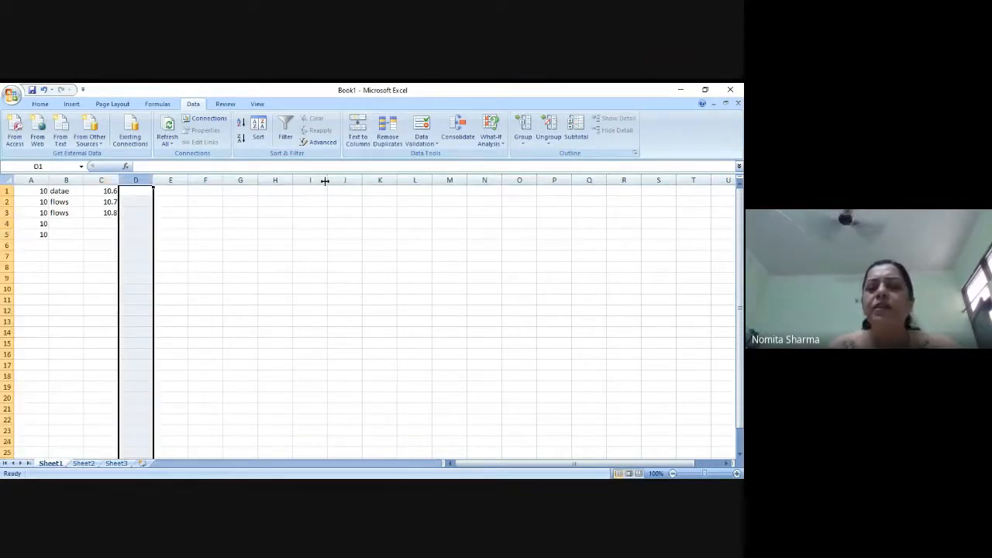
click(431, 142)
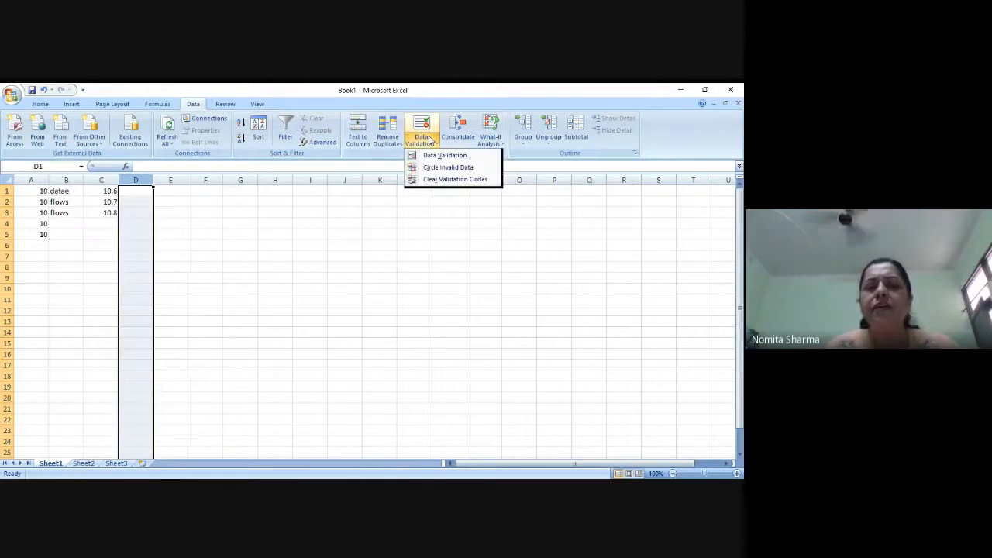
click(439, 156)
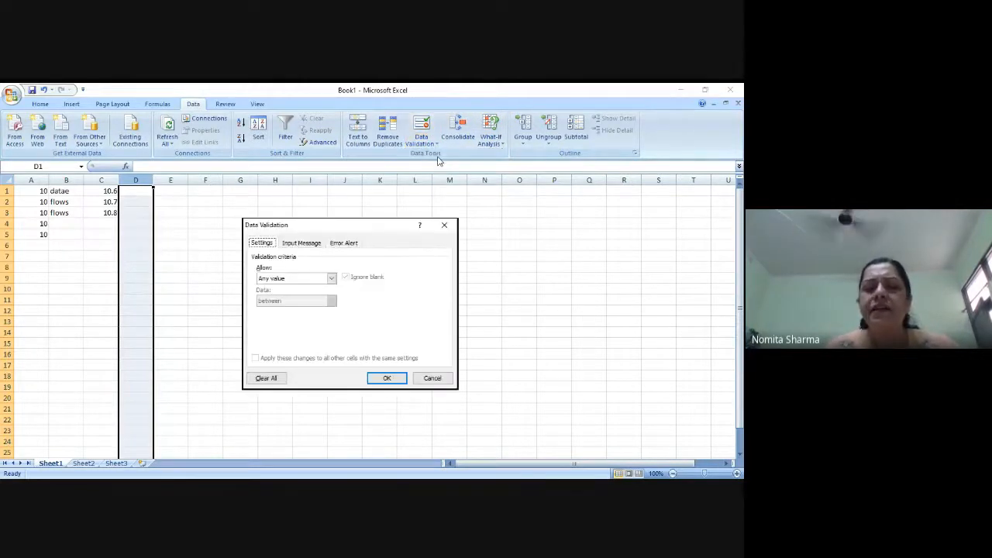
click(332, 278)
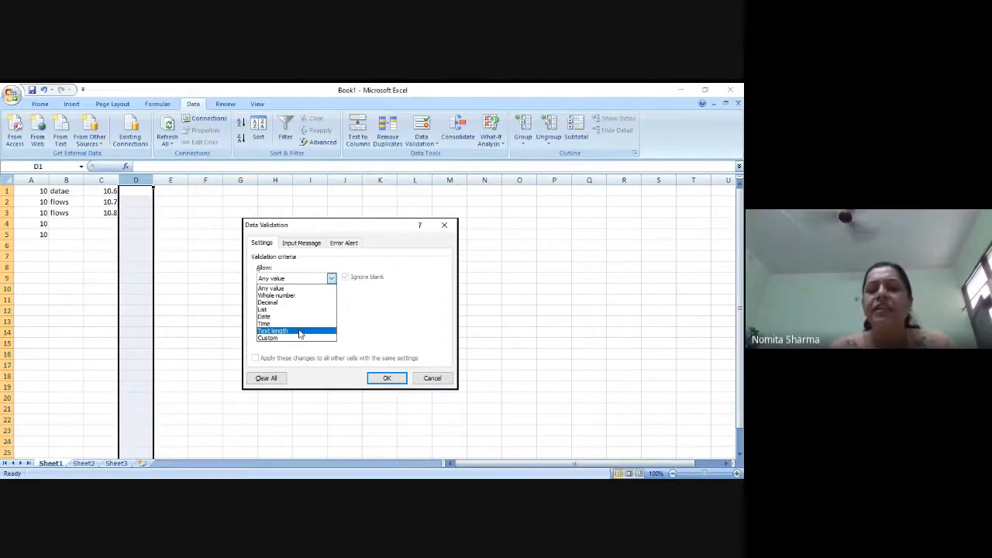
click(271, 310)
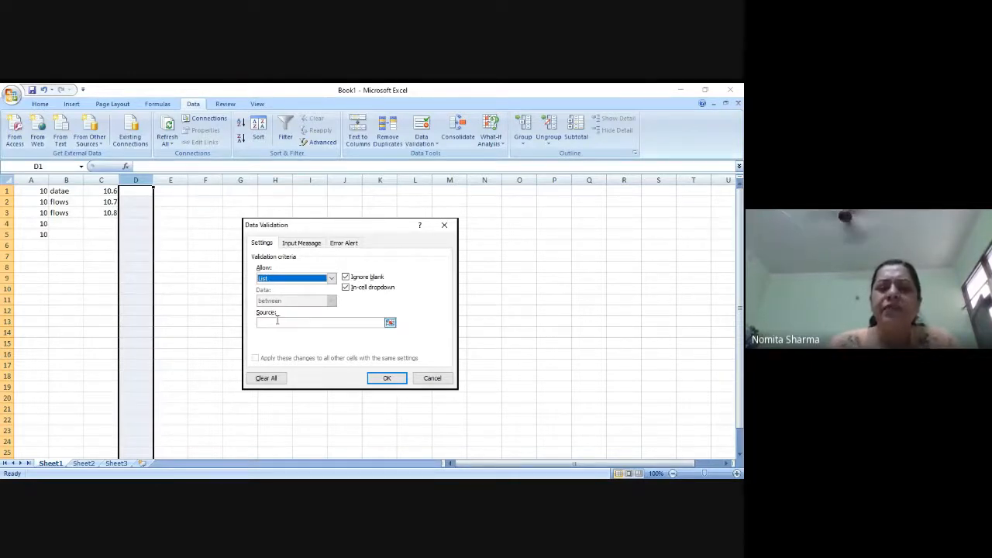
click(277, 322)
text(yes,no)
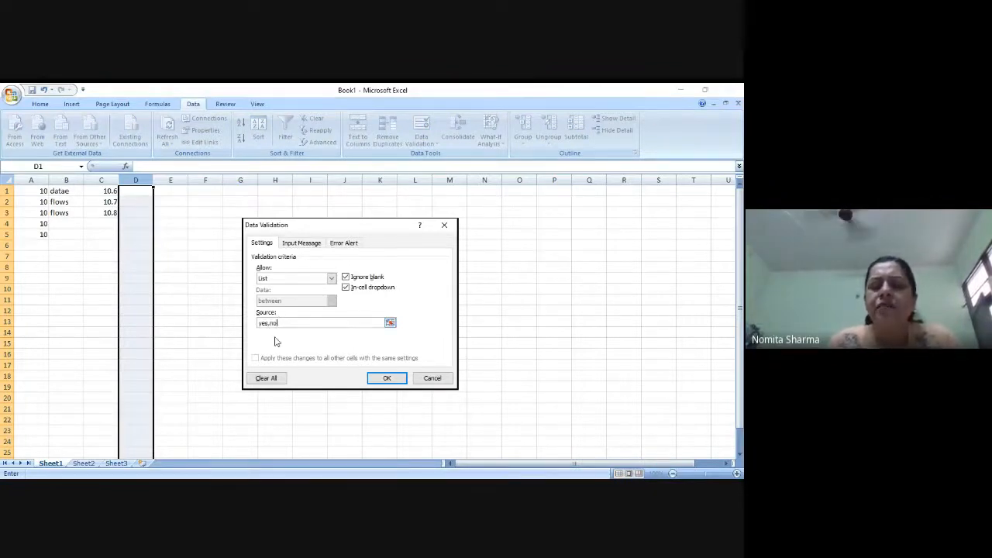
click(388, 378)
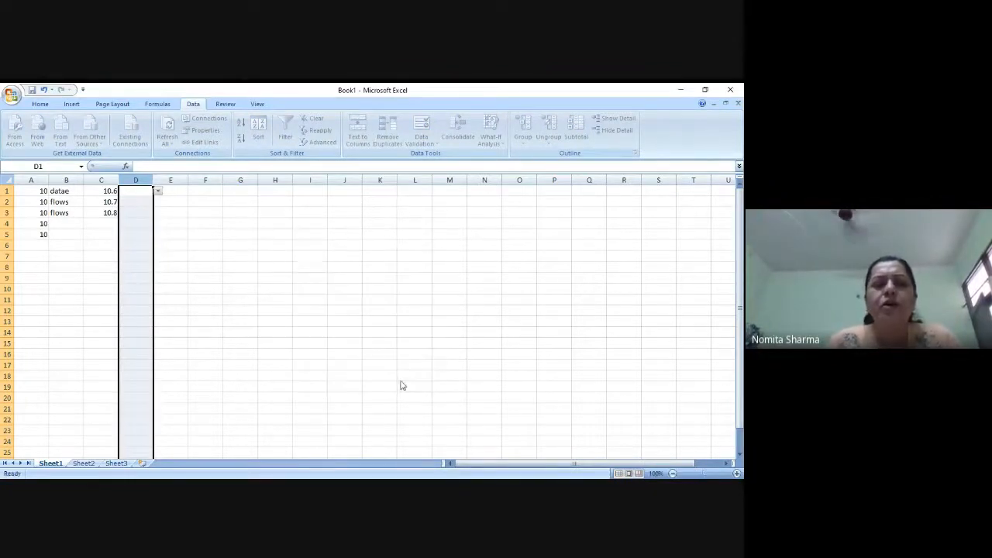
- Choose "yes" for cell D1 and "no" for cell D2 from the in-cell lists
click(157, 191)
click(137, 201)
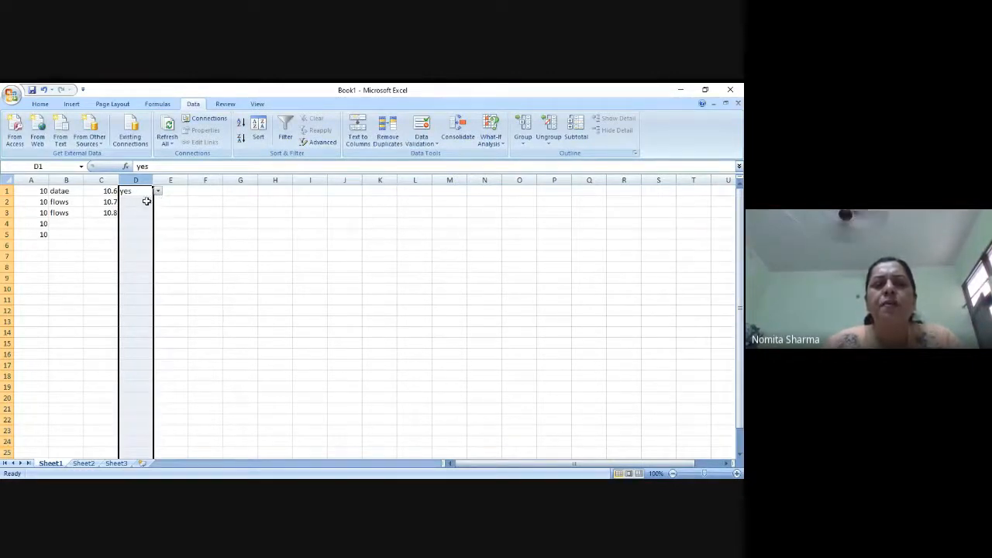
click(146, 202)
click(158, 202)
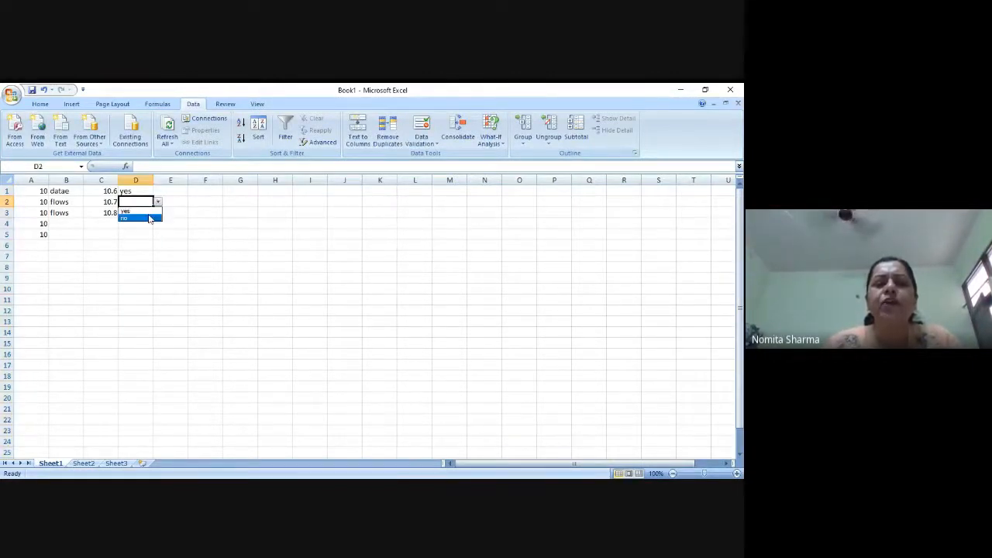
click(147, 217)
- Examine the types of allowed values offered in the data validation settings of cell D3
click(147, 217)
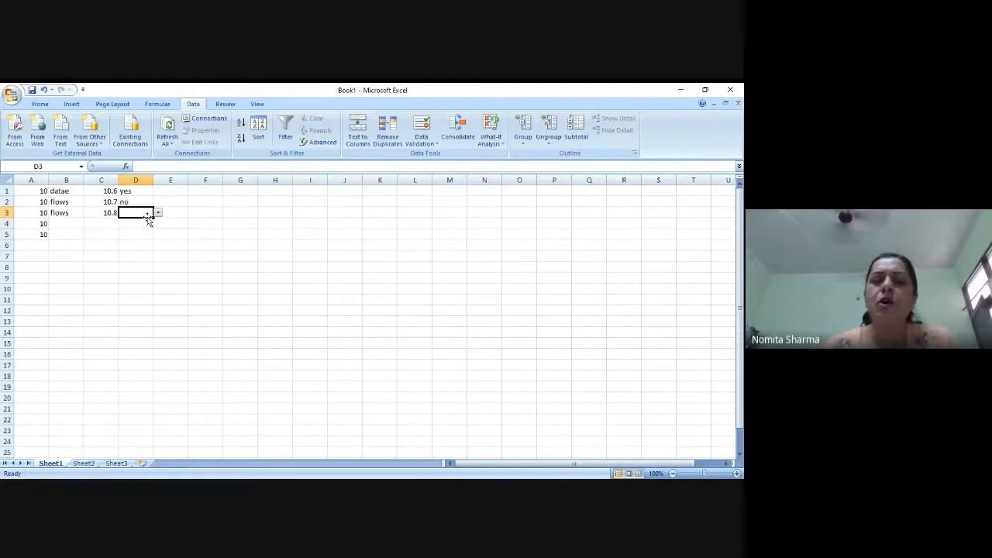
click(429, 141)
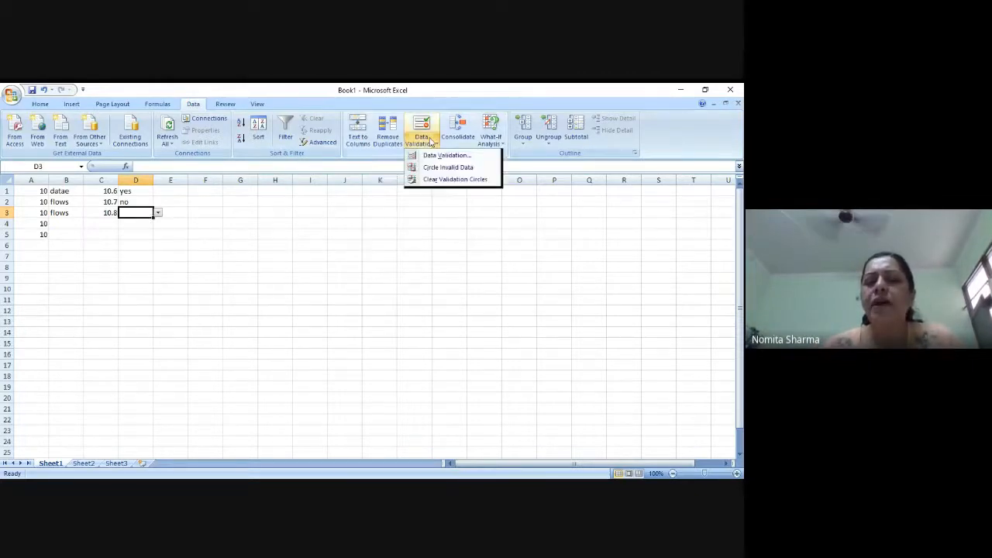
click(447, 155)
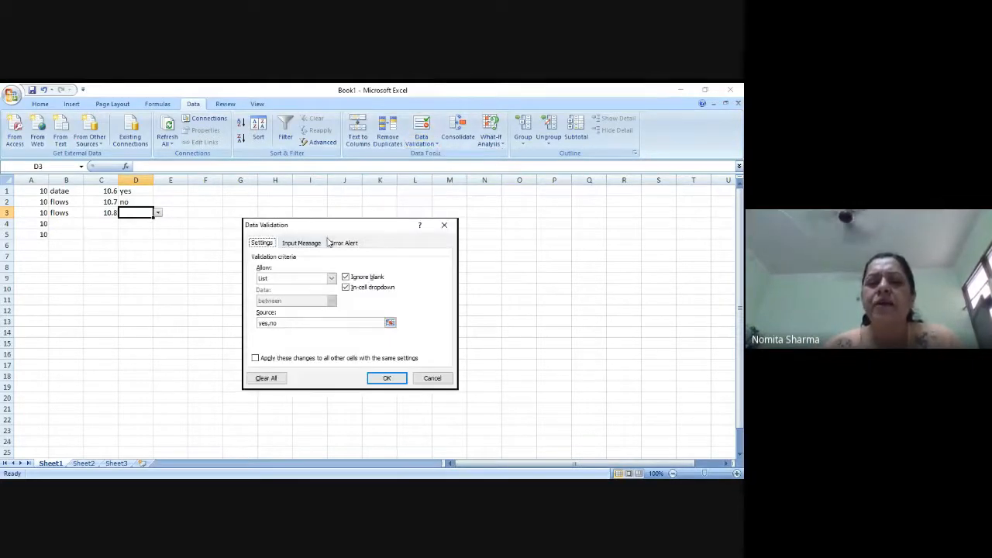
click(332, 279)
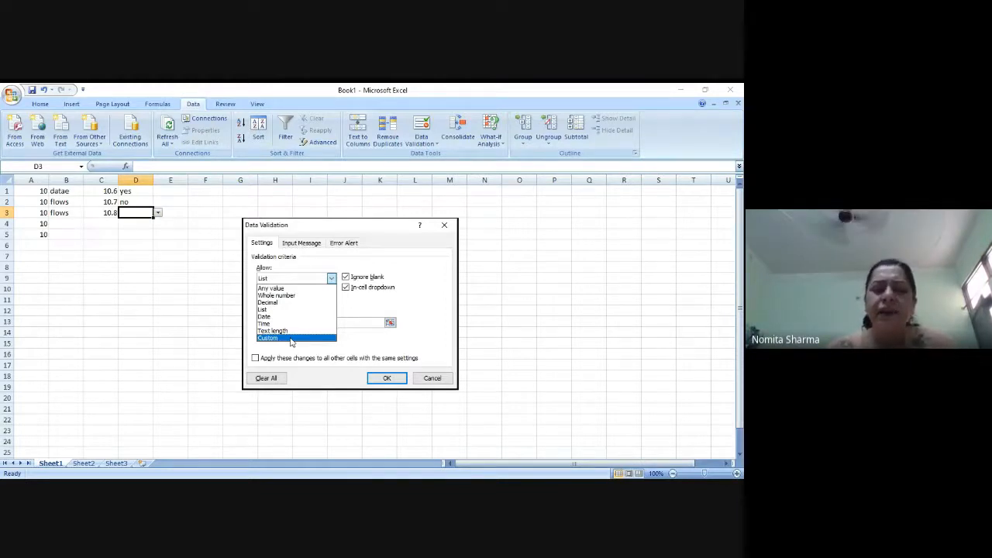
click(386, 380)
click(388, 379)
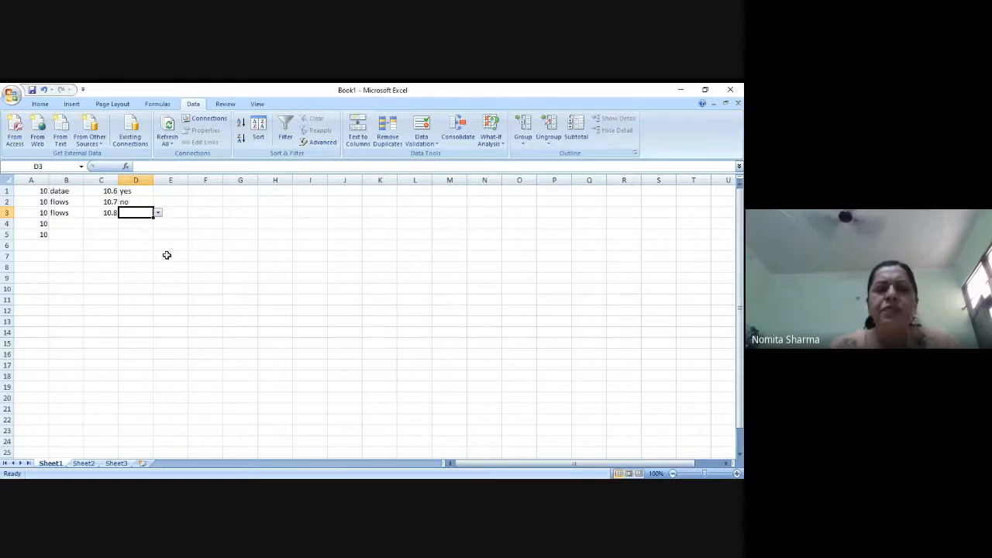
click(206, 190)
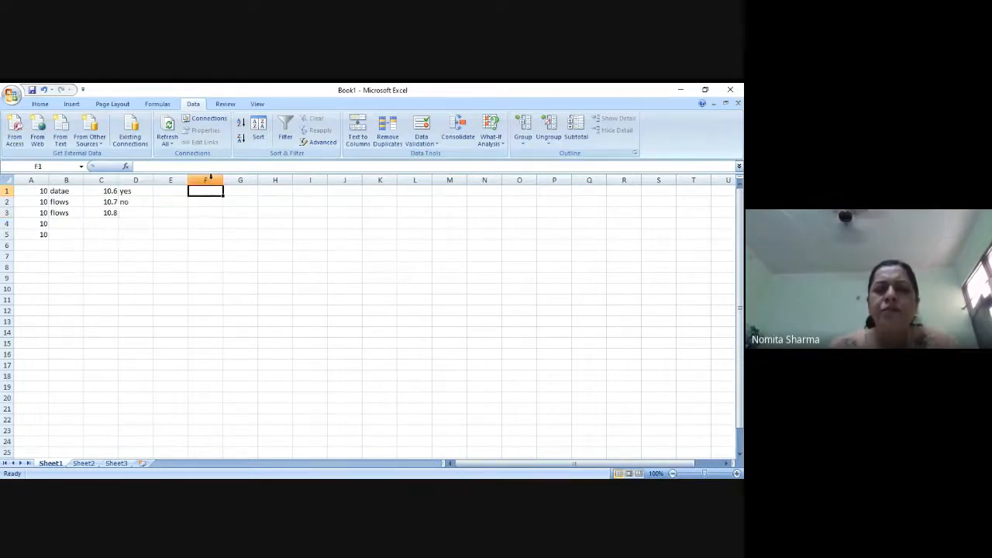
- Set the data validation of column F to allow only dates
click(211, 176)
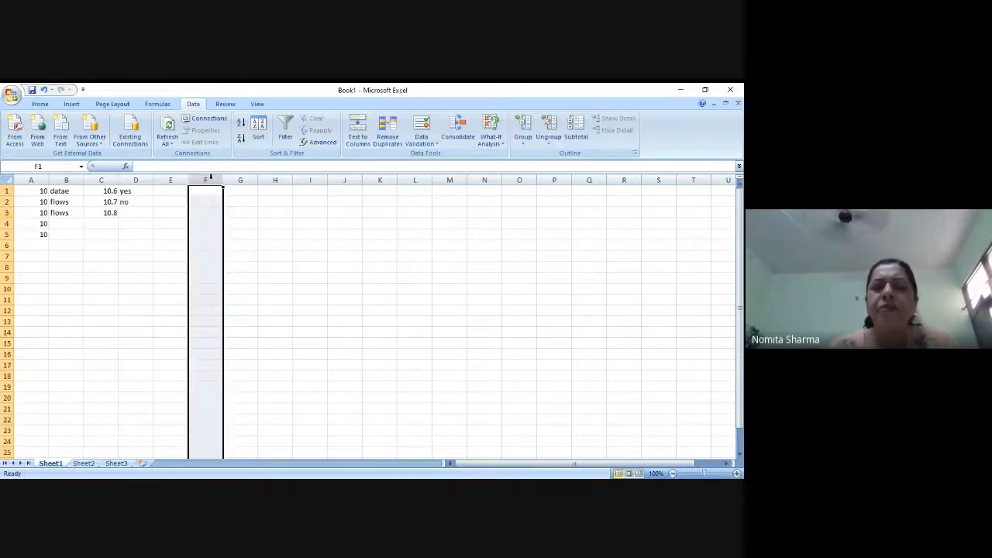
click(428, 143)
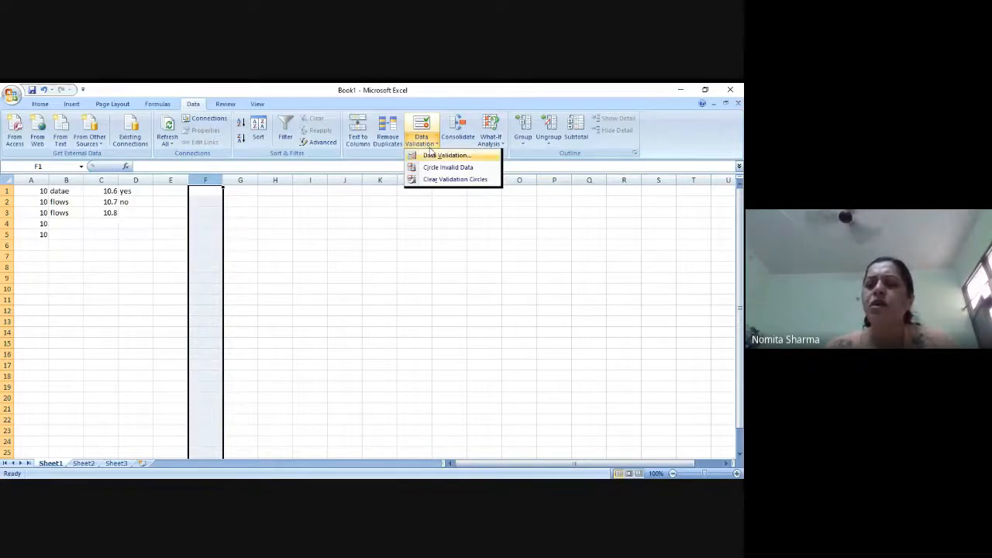
click(436, 157)
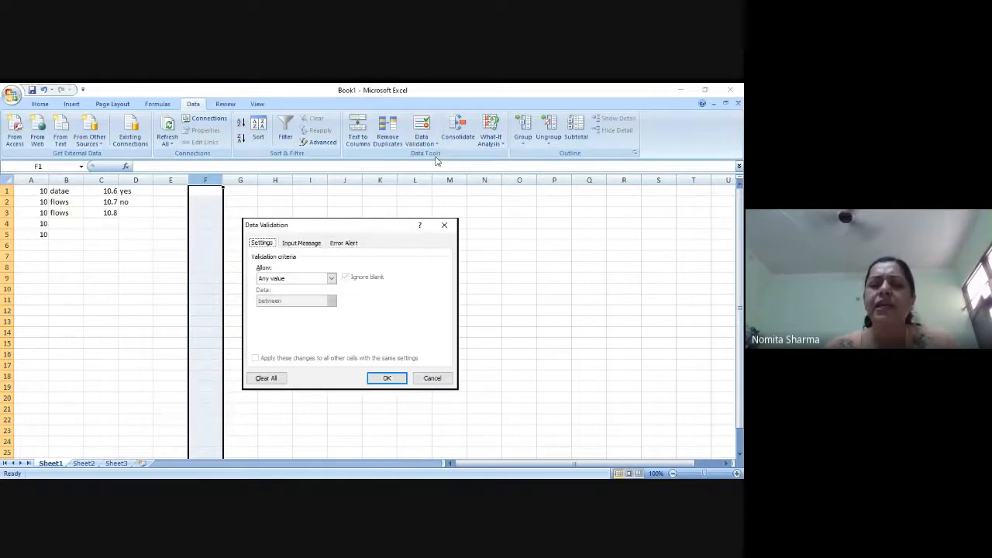
click(331, 278)
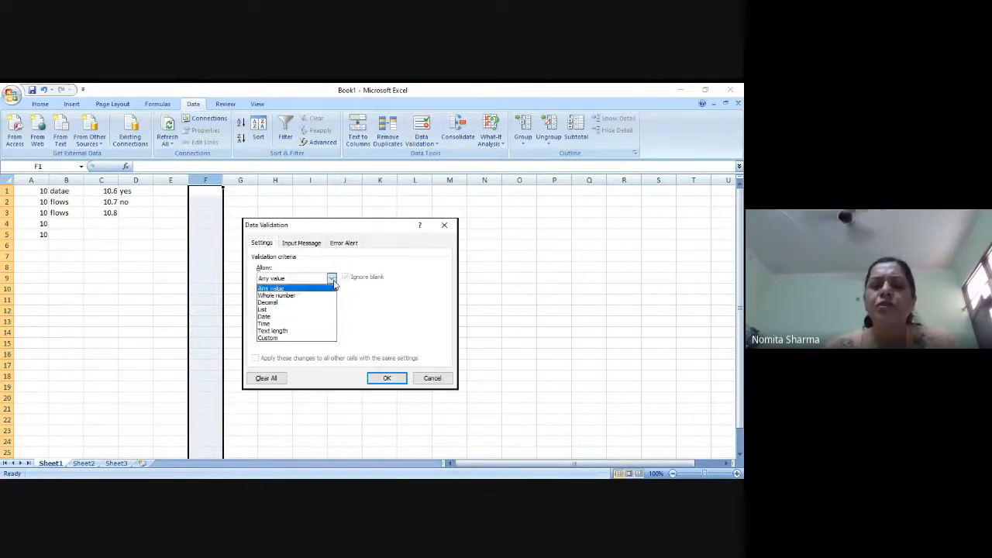
click(282, 318)
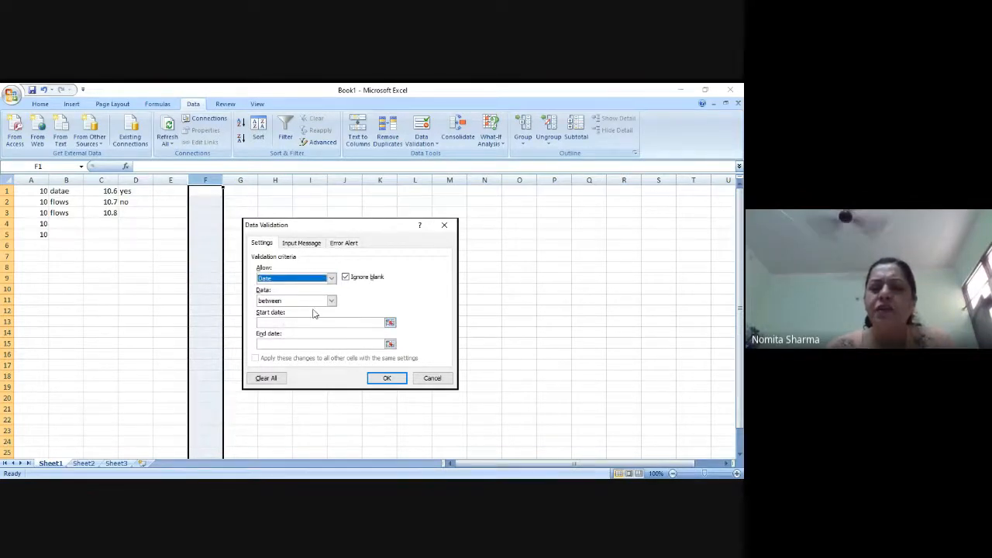
- Try the "greater than" comparison for column F's date rule
click(331, 301)
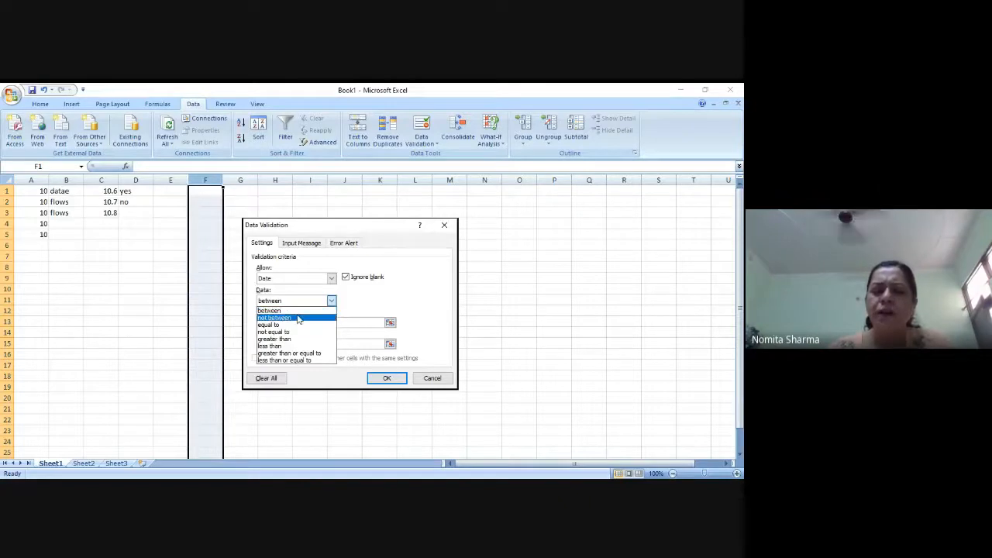
click(289, 341)
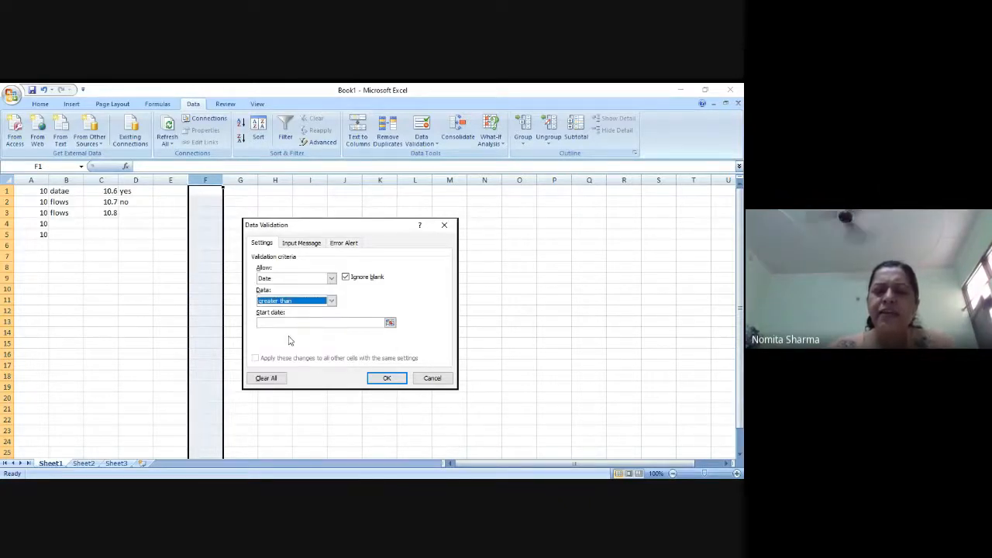
click(332, 301)
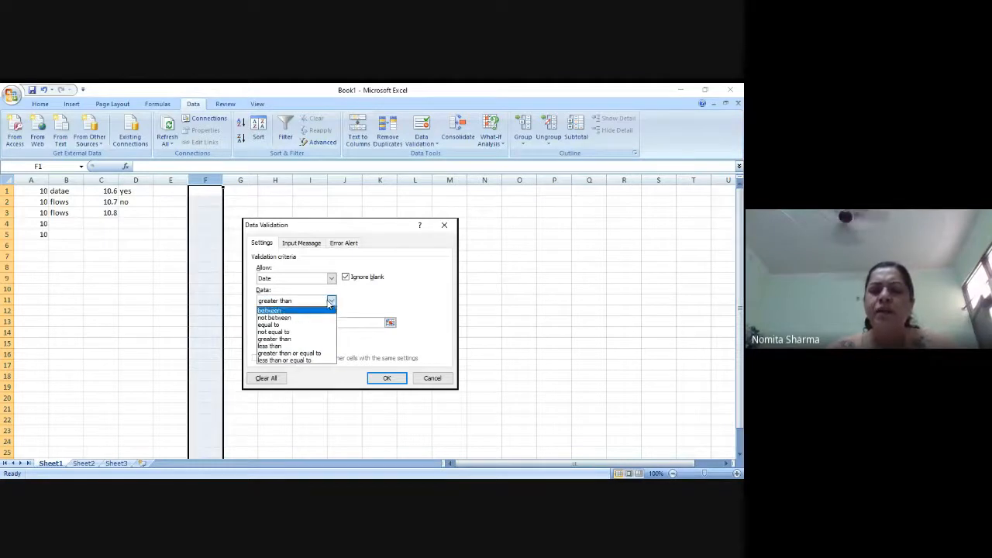
click(317, 339)
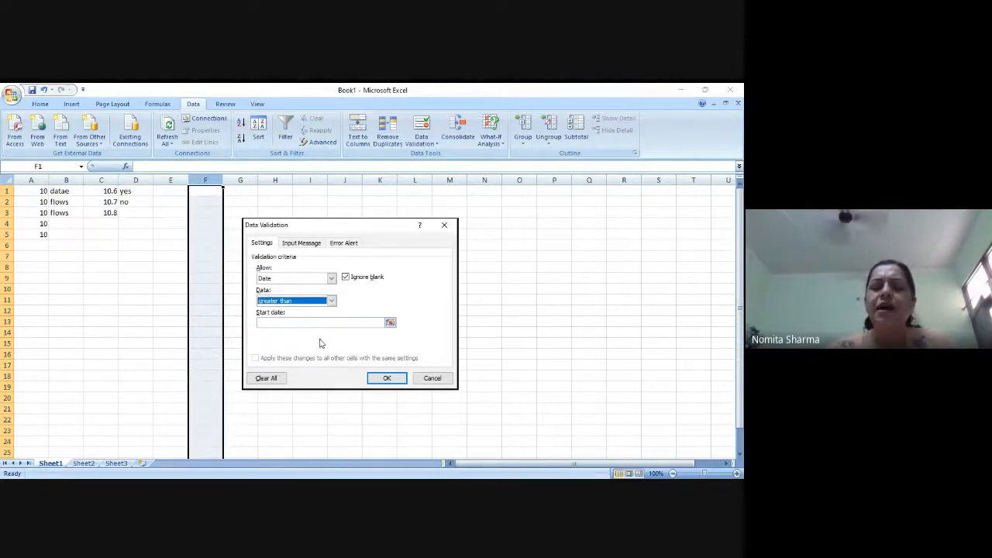
click(333, 325)
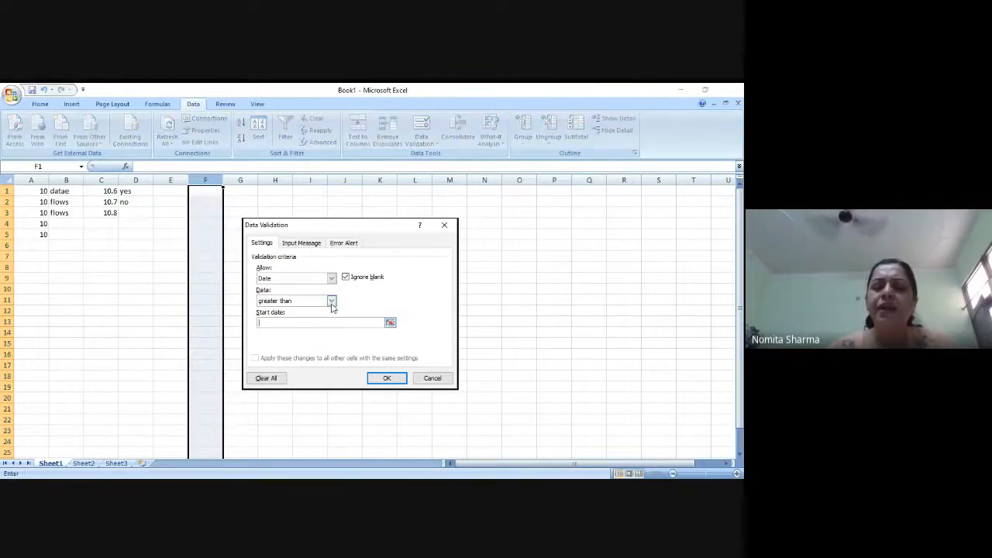
- Restrict column F to dates less than the end date 08/24/20 and apply the rule
click(332, 301)
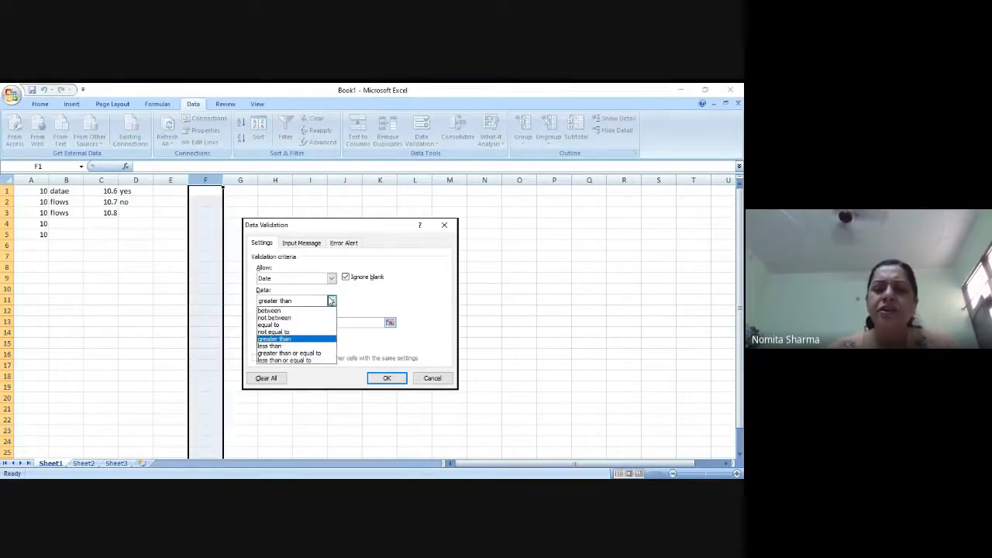
click(283, 346)
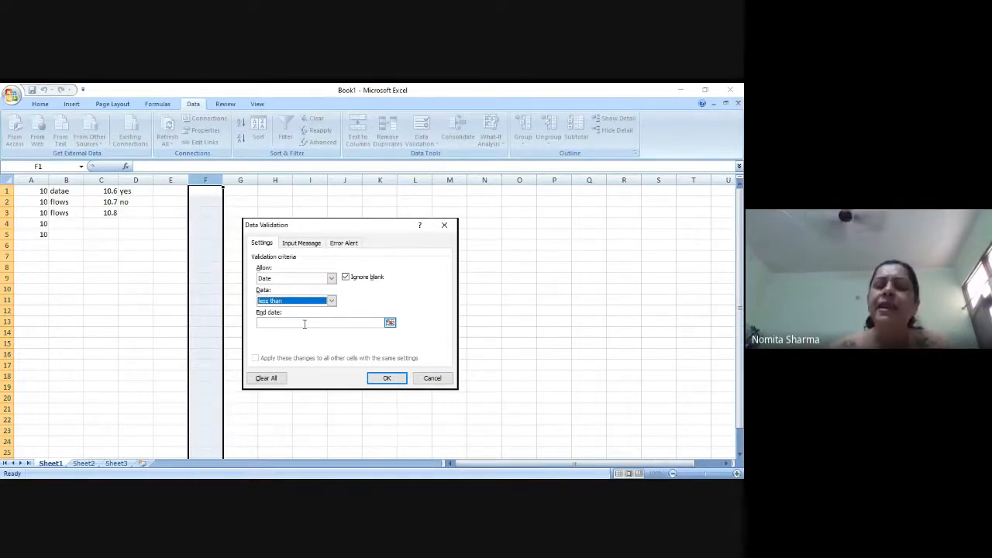
click(305, 324)
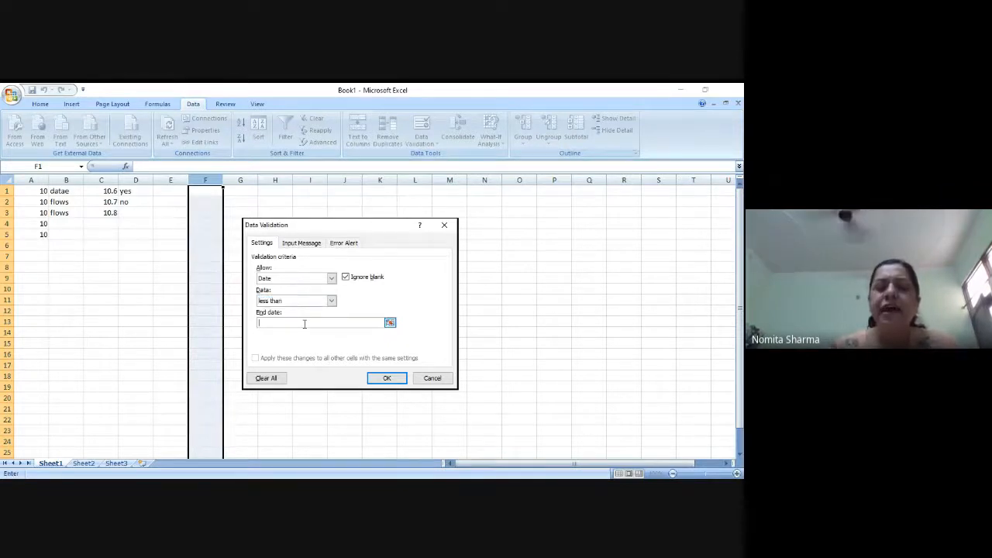
text(08)
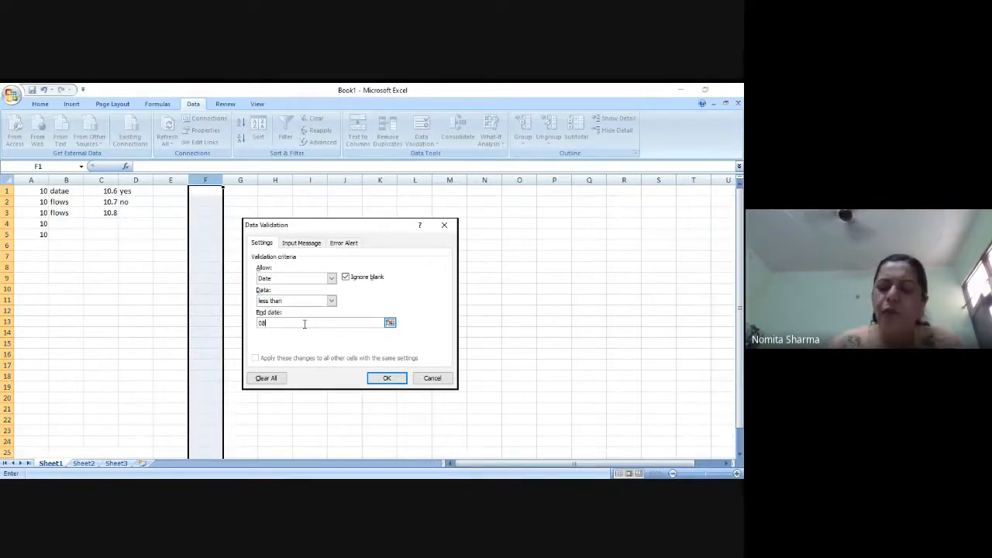
text(/)
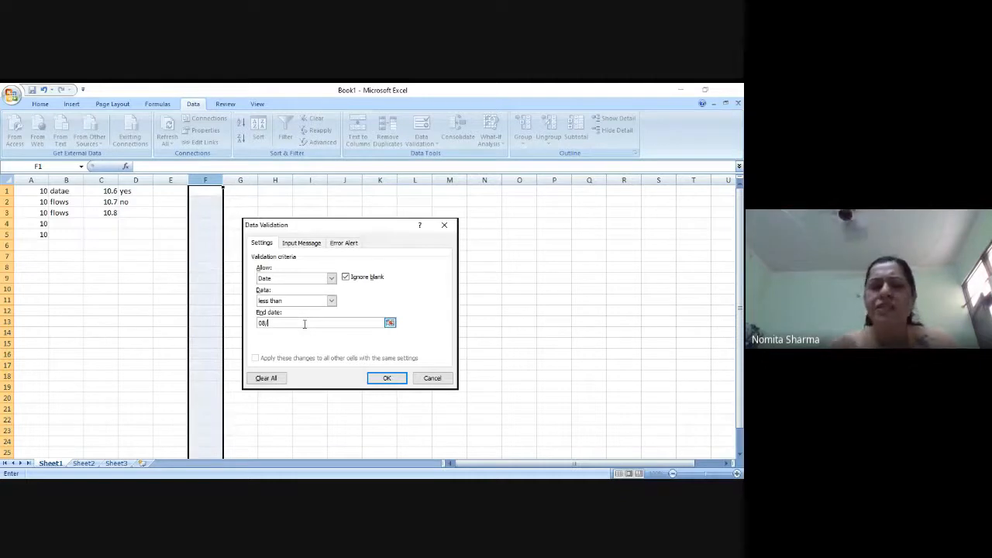
text(24/20)
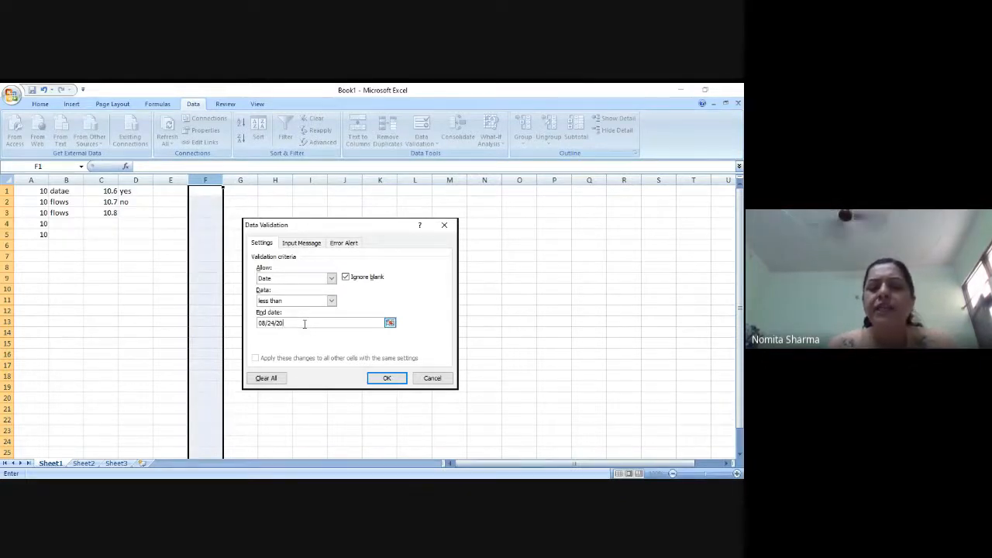
click(383, 380)
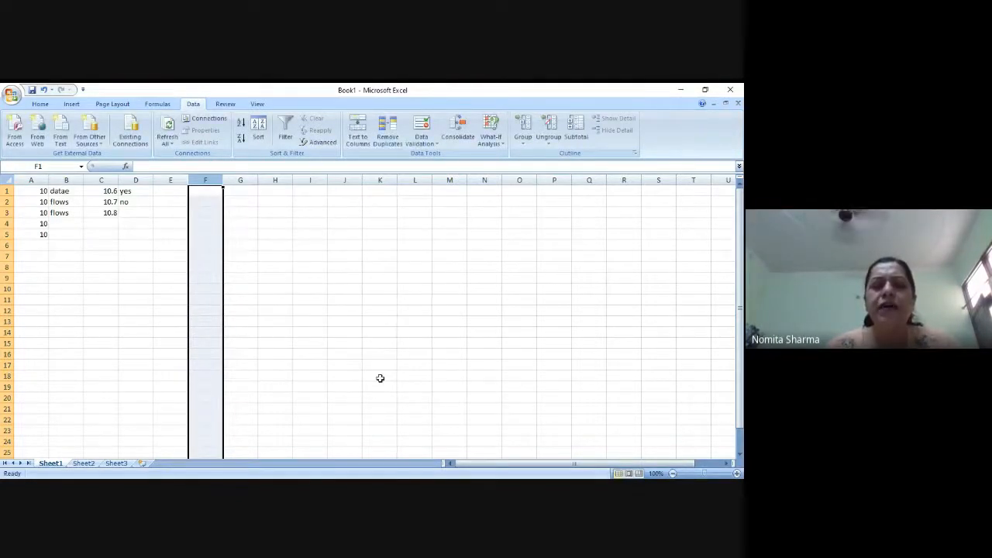
- Enter the dates 8/20/2020 in cell F1 and 1/1/2020 in cell F2
click(209, 192)
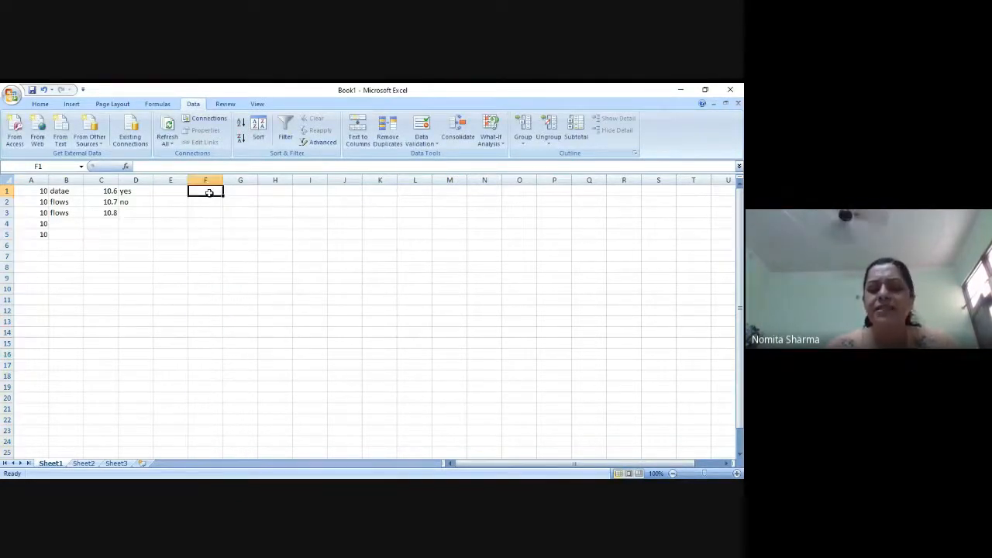
text(0)
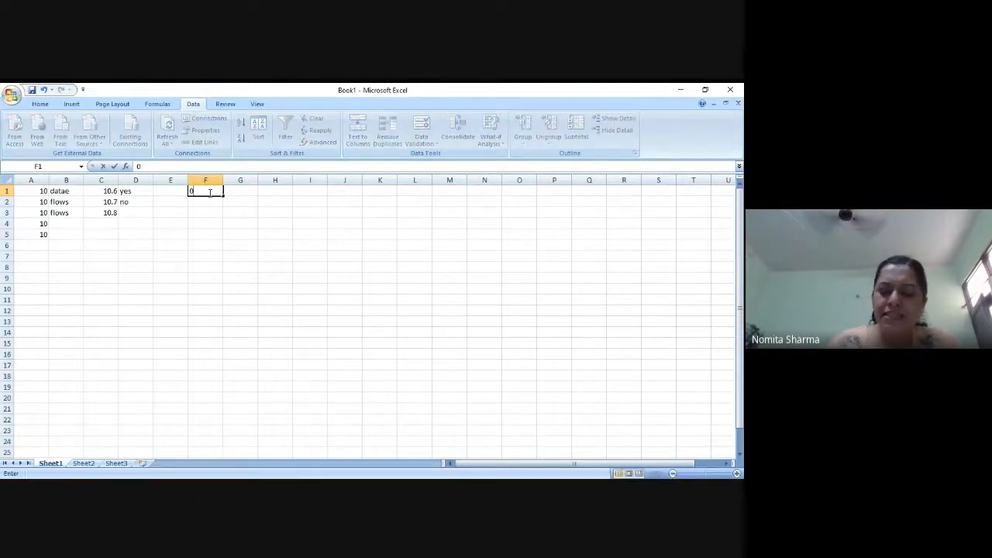
text(8/20/)
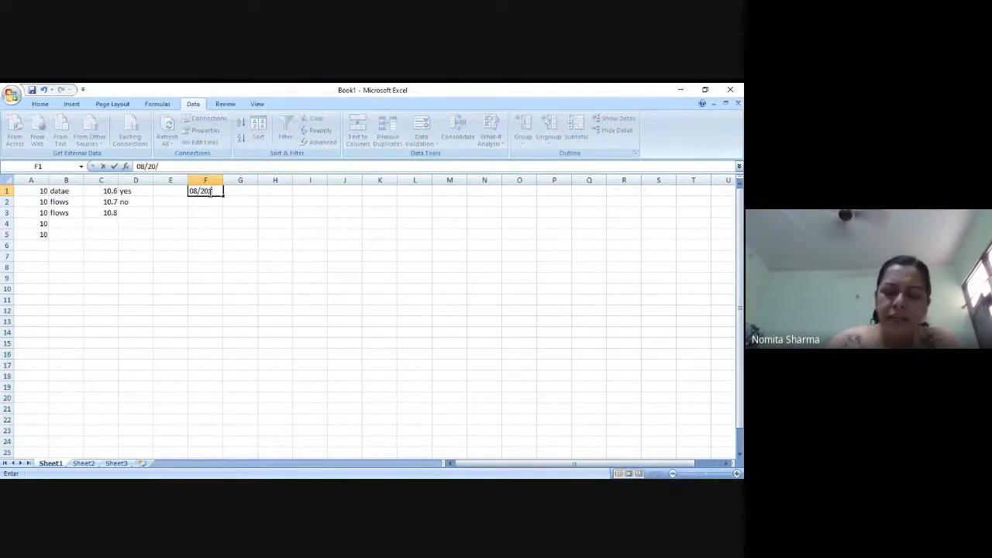
text(2020)
key(Return)
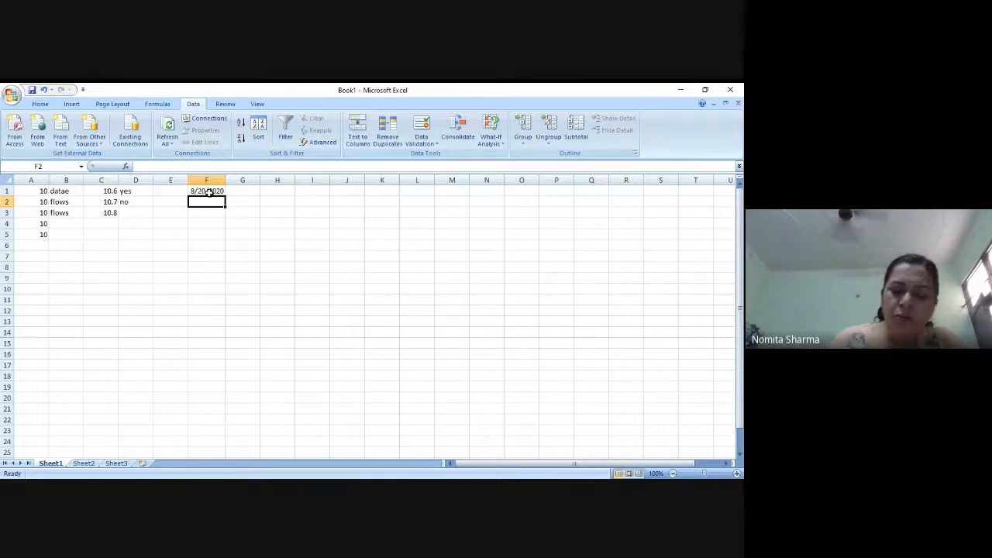
text(01/01/2020)
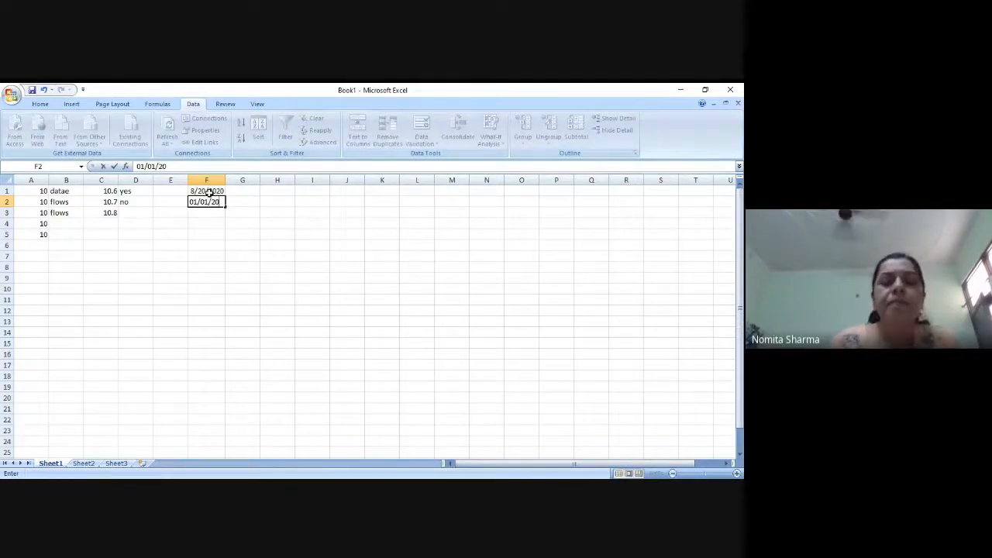
key(Return)
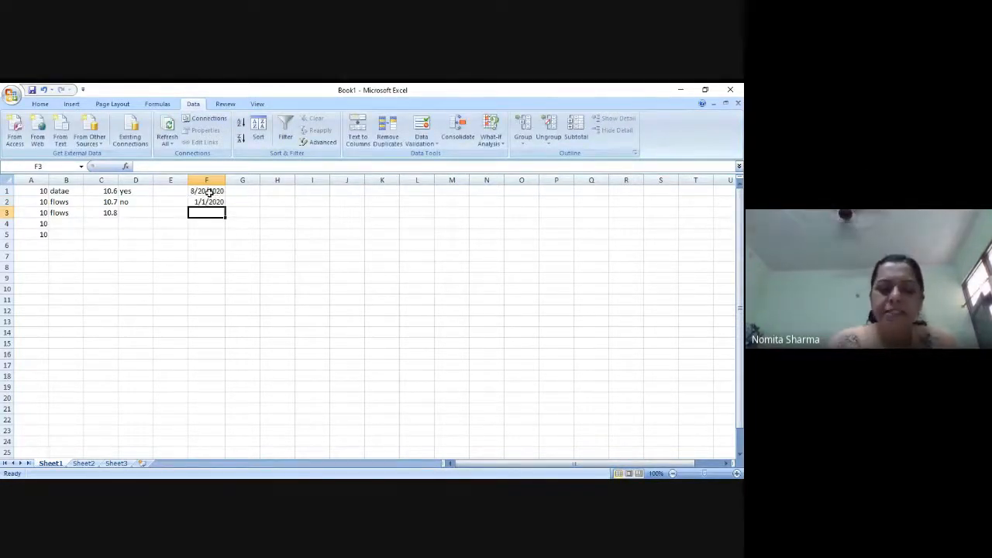
- Try entering the date 12/01/20 in cell F3 to test the rule
text(12/0)
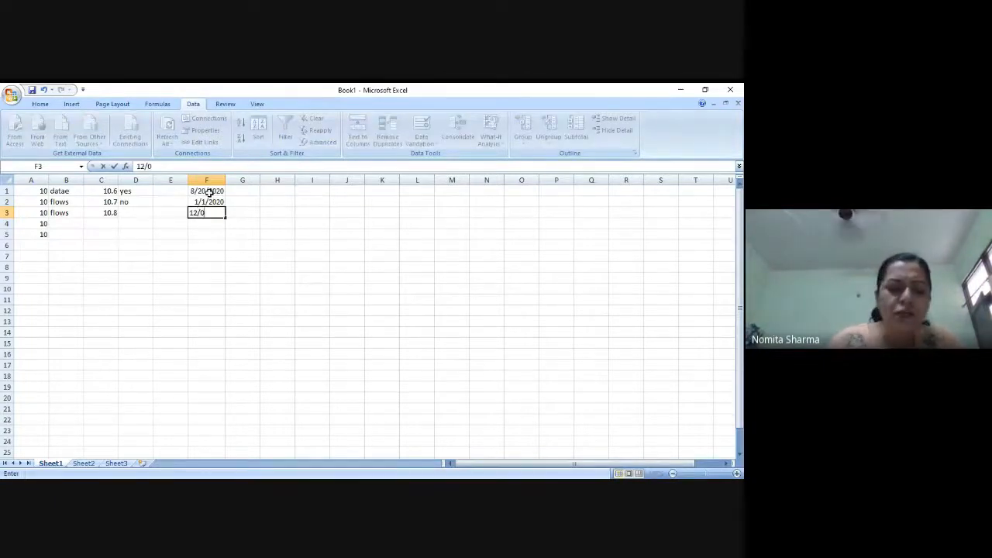
text(1/)
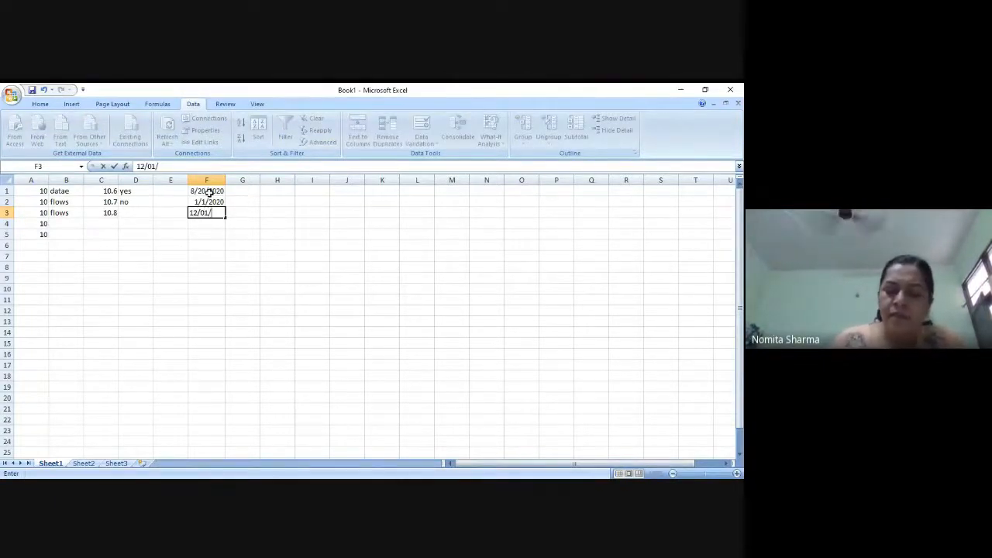
text(20)
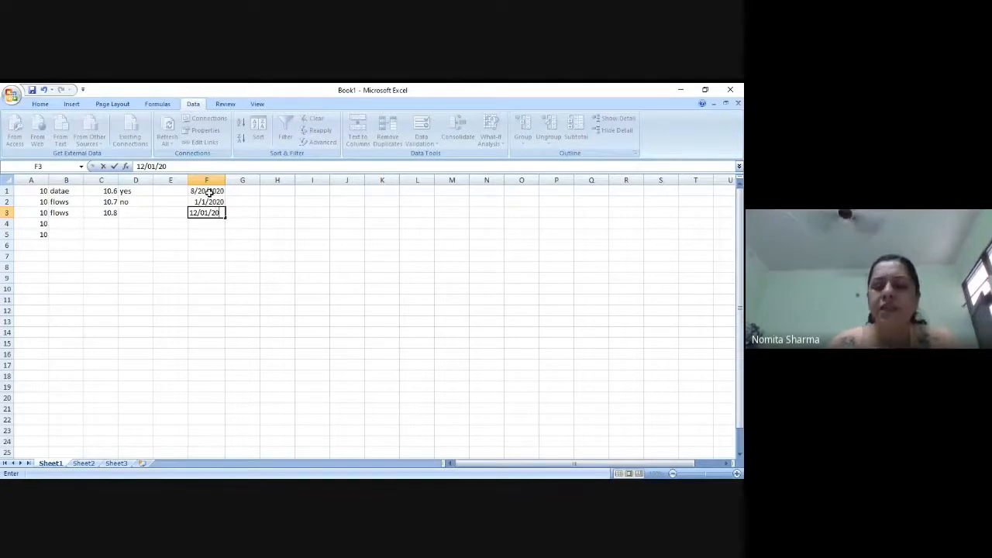
key(Return)
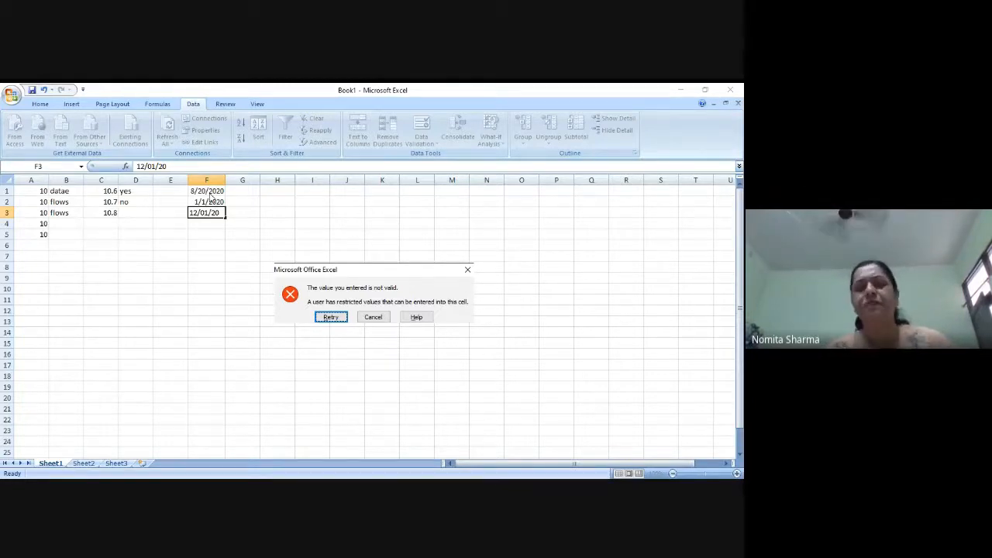
- Retry the entry in cell F3 with the month changed so the date reads 08/01/20
click(331, 317)
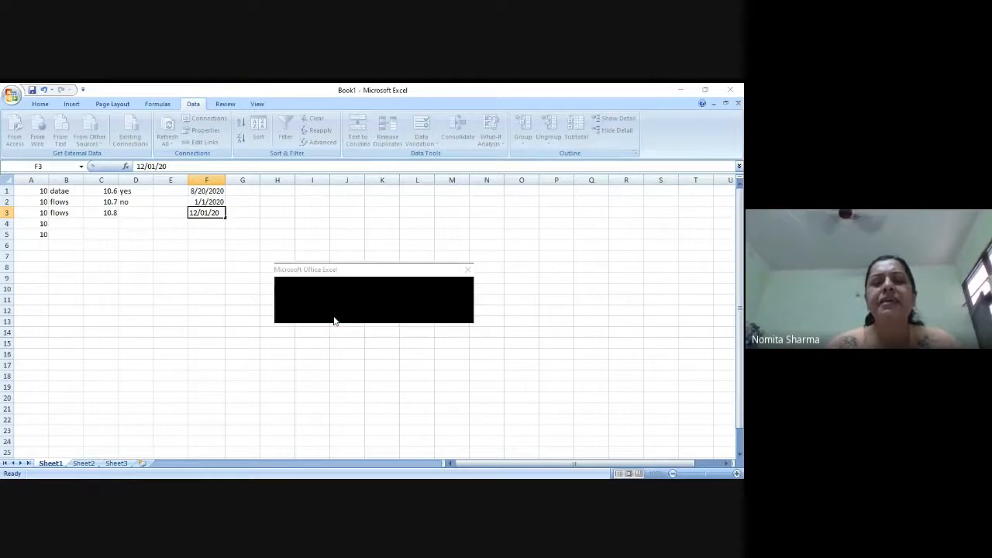
click(224, 213)
key(Home)
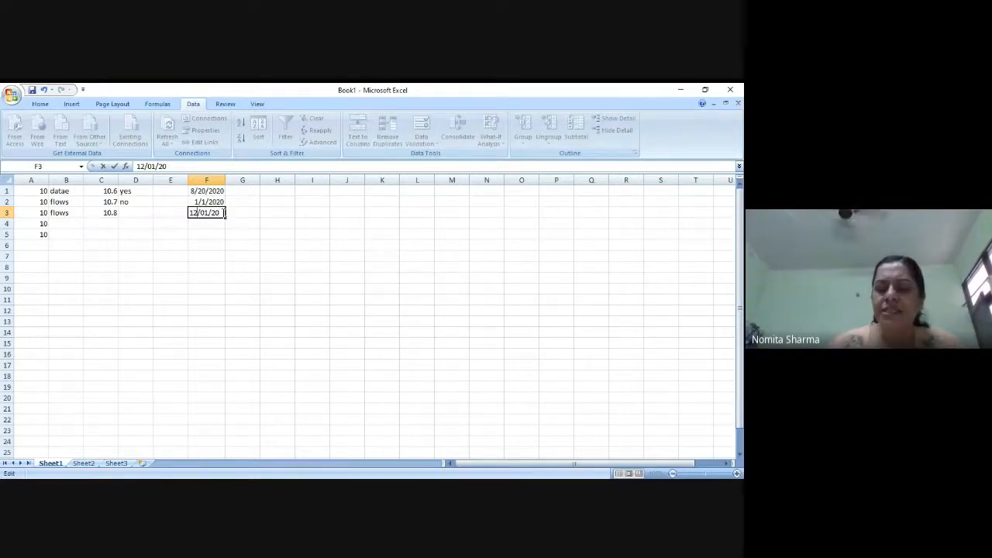
key(Delete)
key(Delete)
text(0)
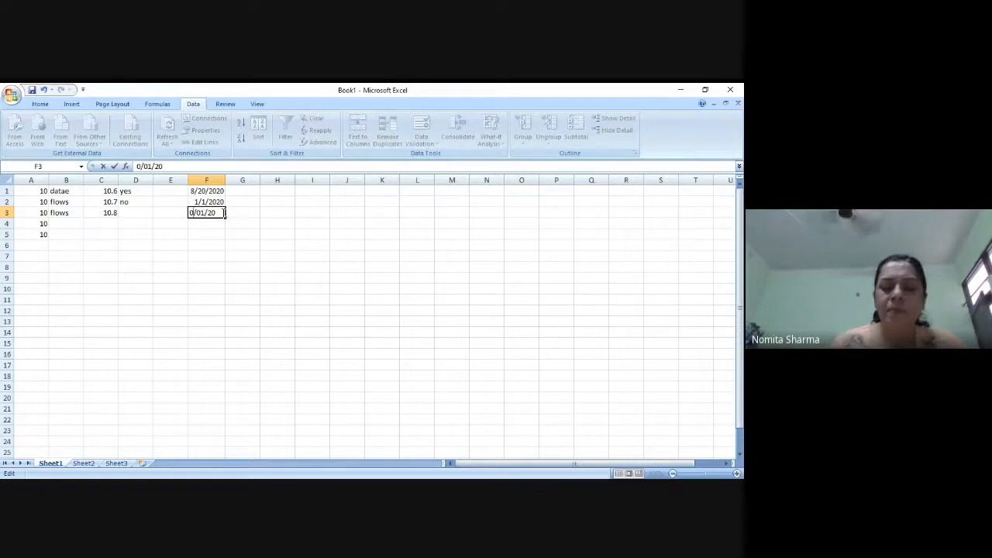
text(8)
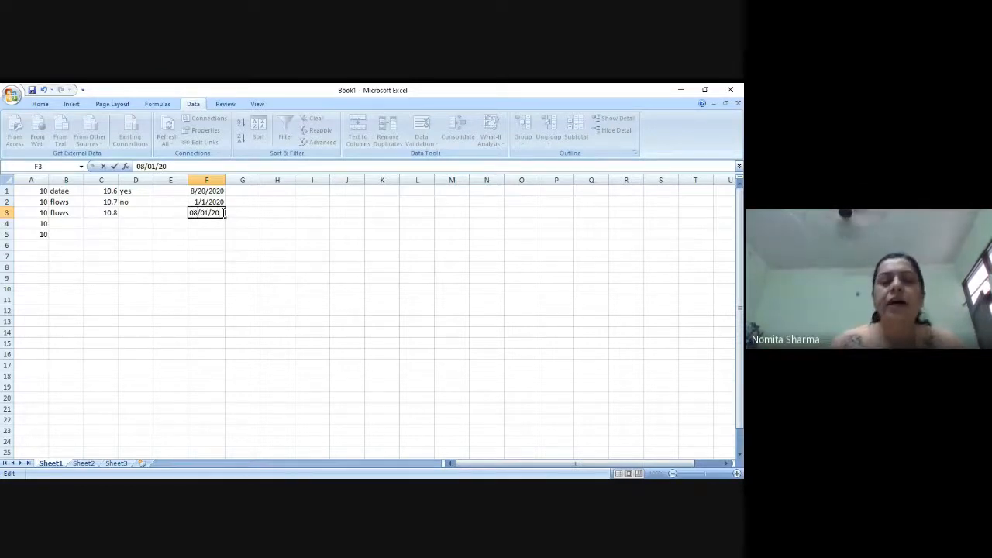
key(Return)
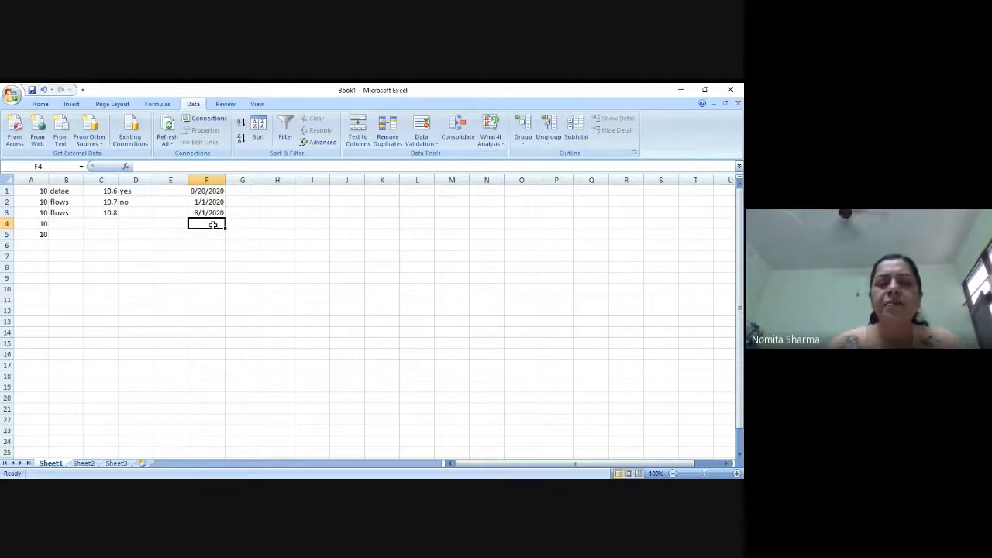
- Set a data validation rule on column G that allows only dates less than or equal to the end date =today()
click(240, 181)
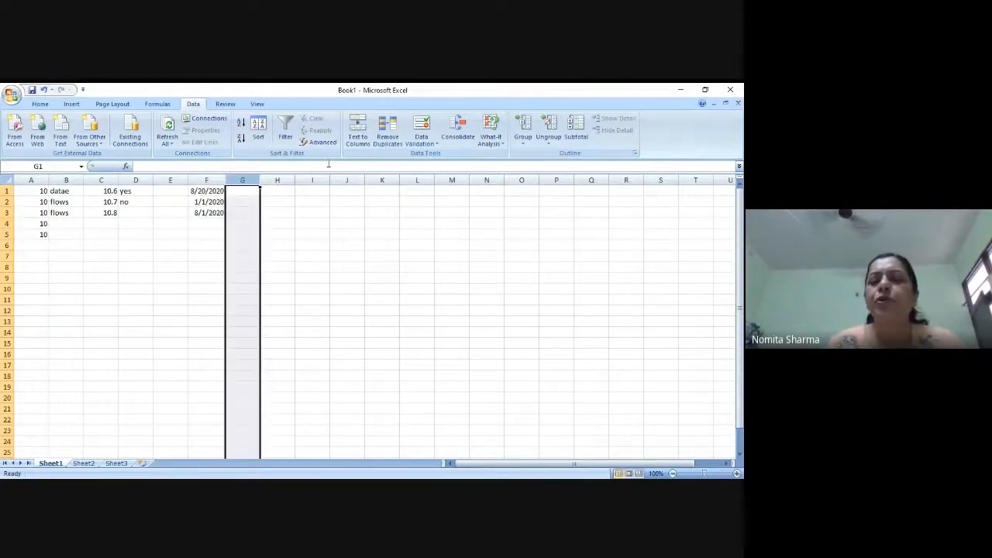
click(419, 143)
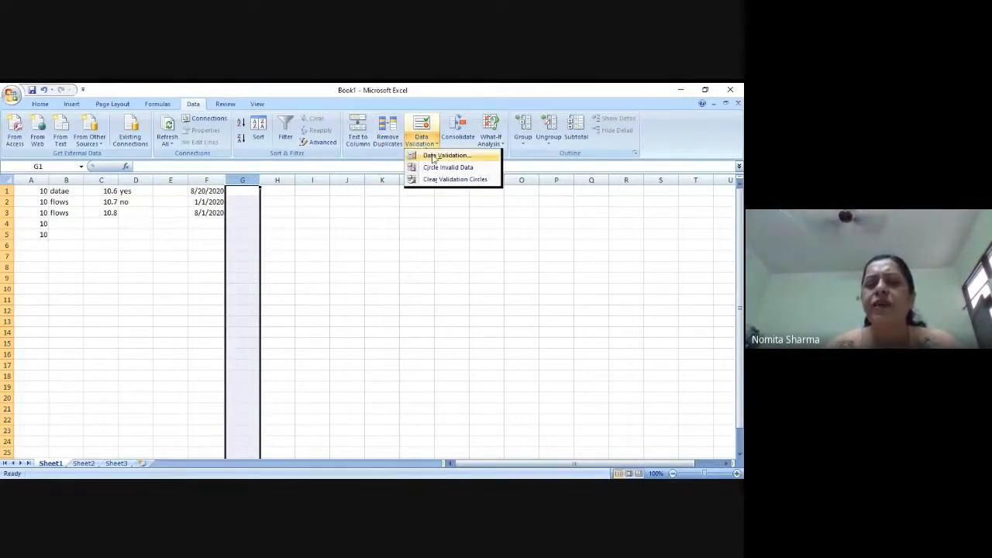
click(434, 156)
click(332, 279)
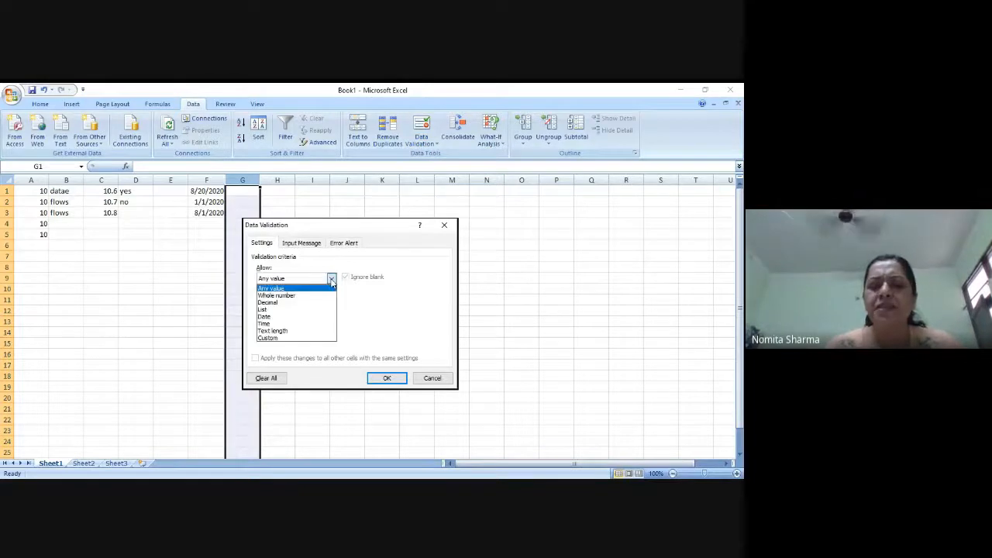
click(275, 316)
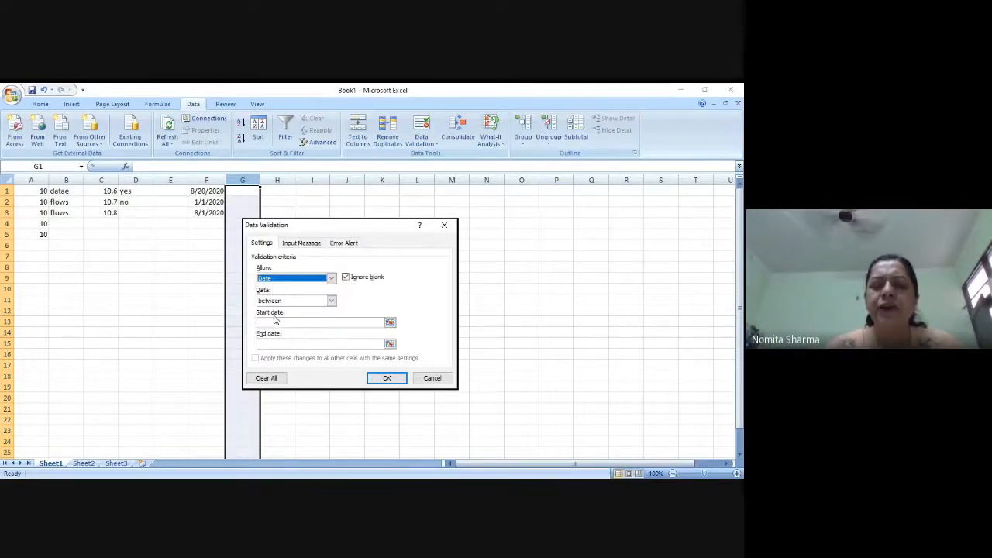
click(331, 301)
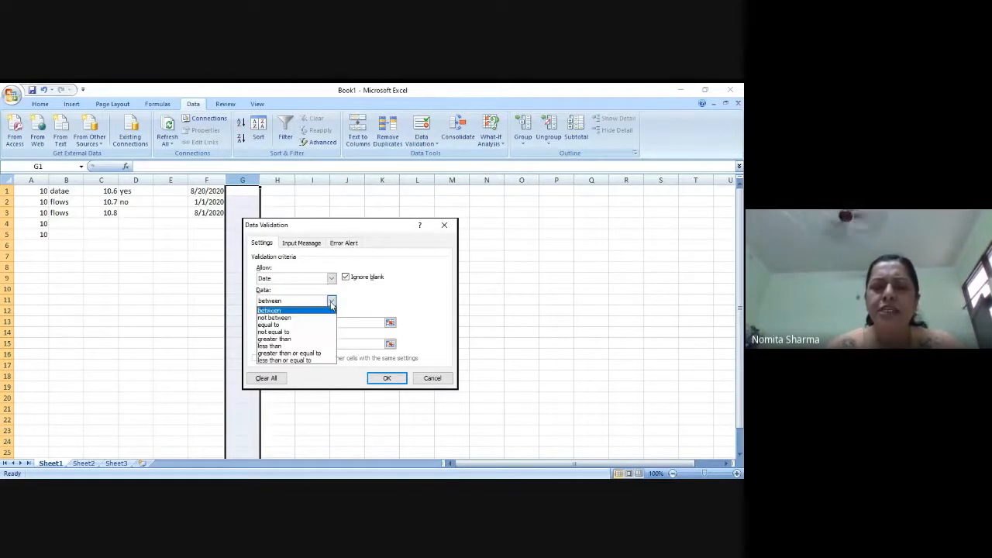
click(308, 362)
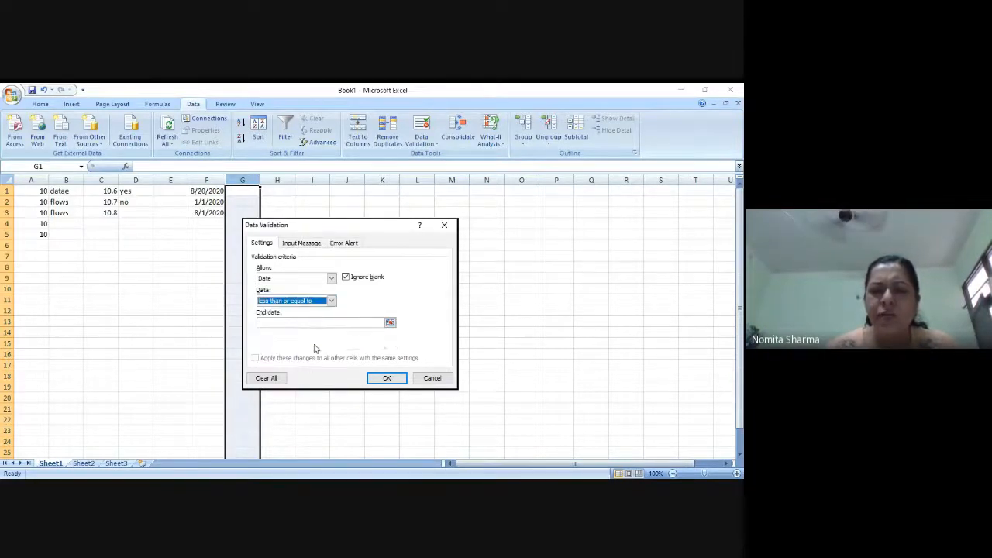
click(333, 323)
text(=t)
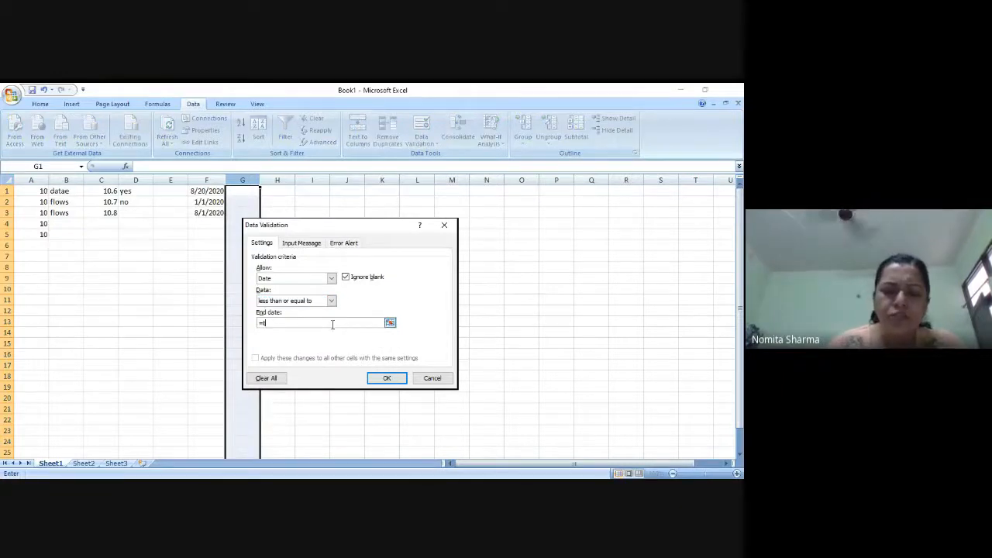
text(oday)
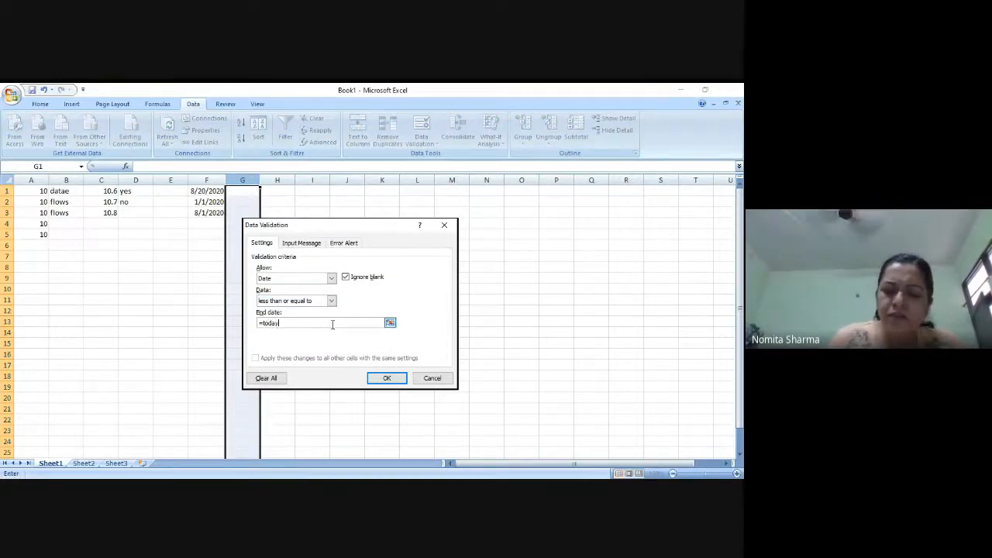
text(())
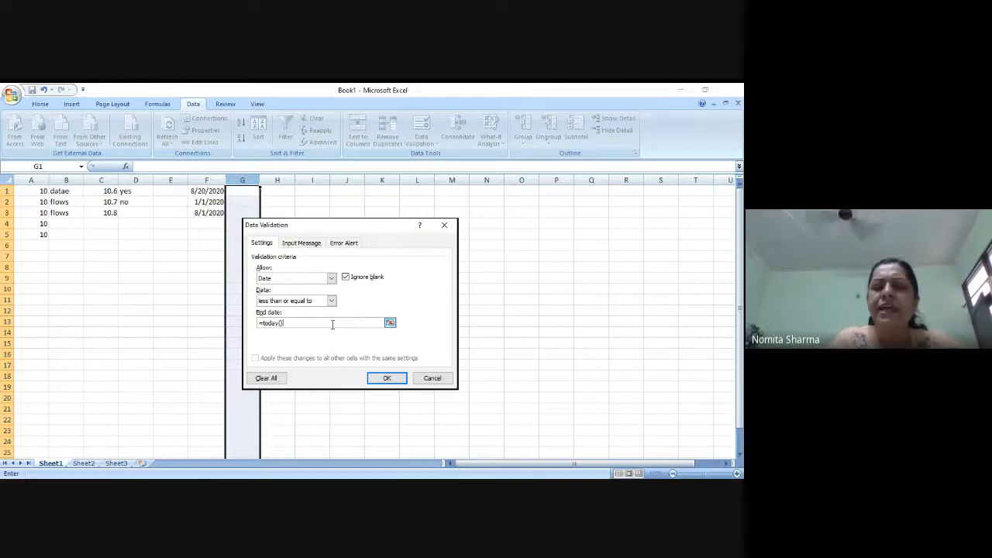